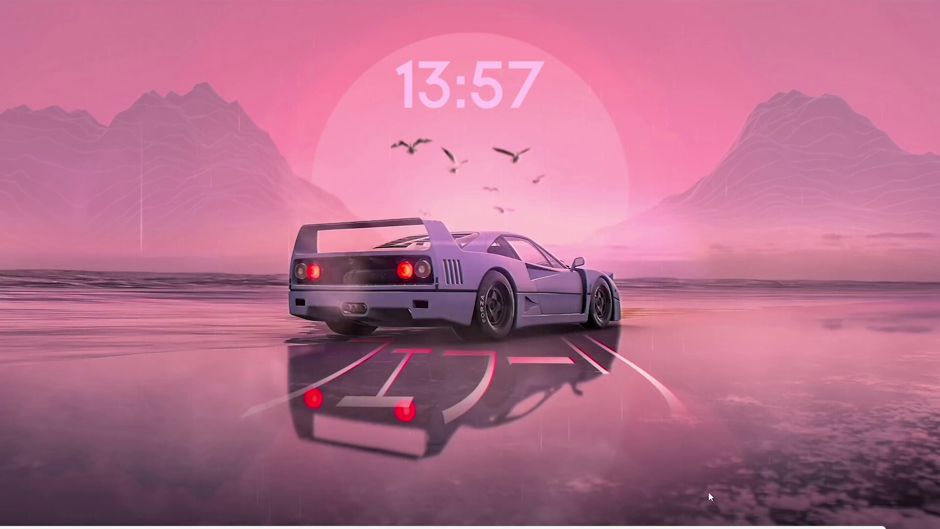
# Restore the Chrome window with Notion's onboarding page from the taskbar
pyautogui.click(635, 517)
# Answer ClickUp's onboarding with Personal use and a team size of Just me
pyautogui.click(659, 514)
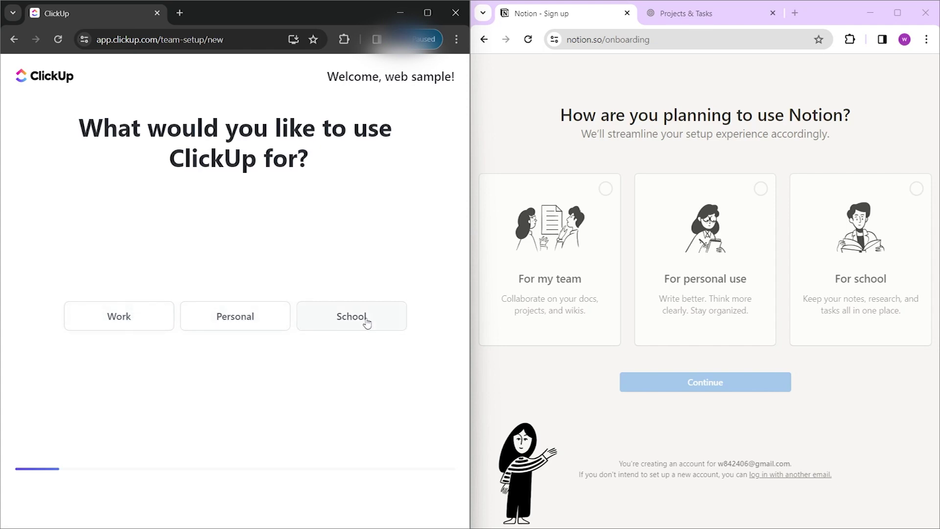
pyautogui.click(283, 308)
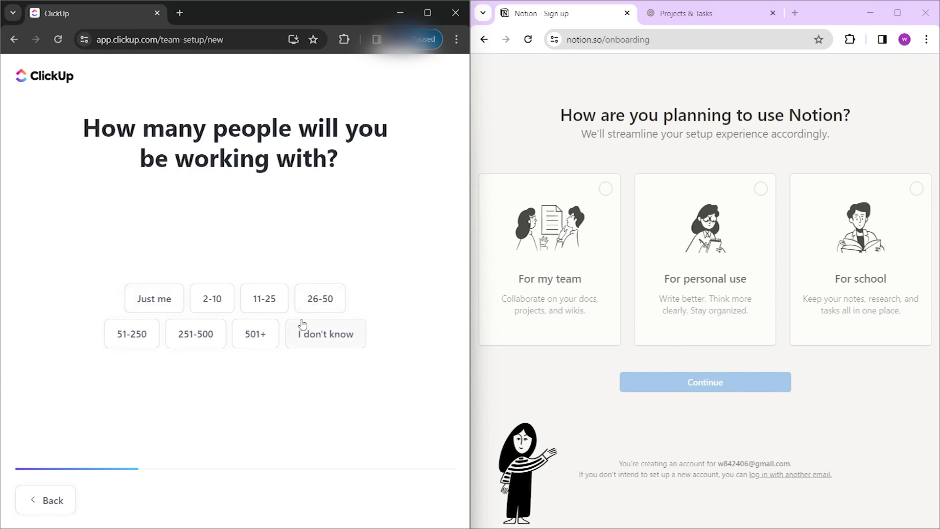
pyautogui.click(145, 306)
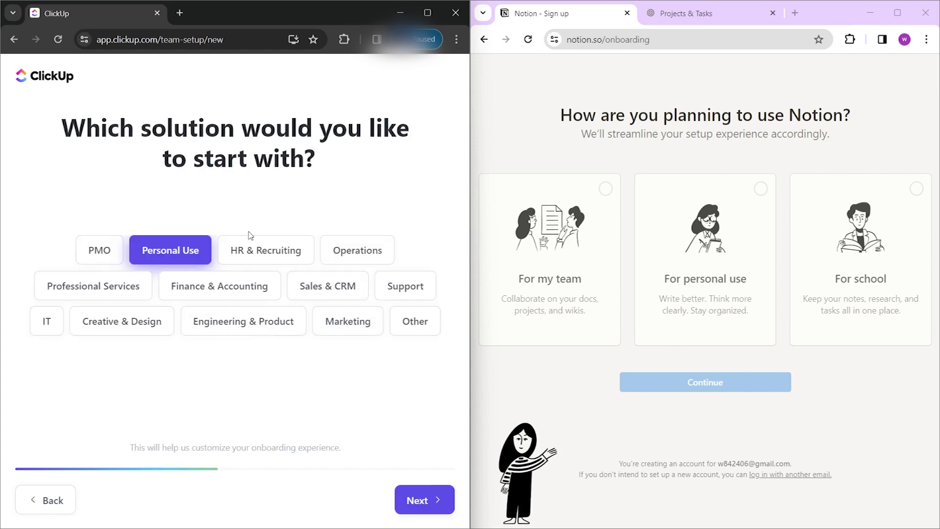
pyautogui.click(53, 500)
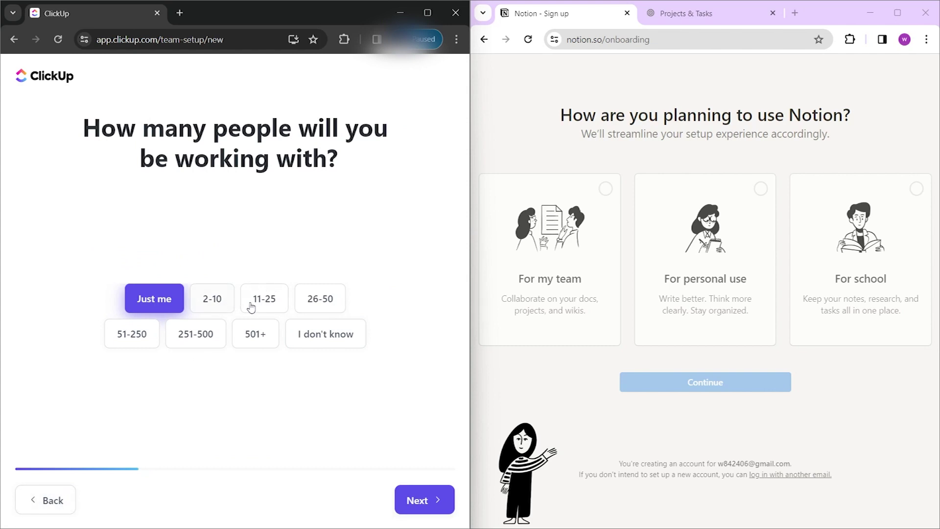
pyautogui.click(293, 337)
pyautogui.click(31, 502)
pyautogui.click(255, 338)
pyautogui.click(53, 509)
pyautogui.click(149, 318)
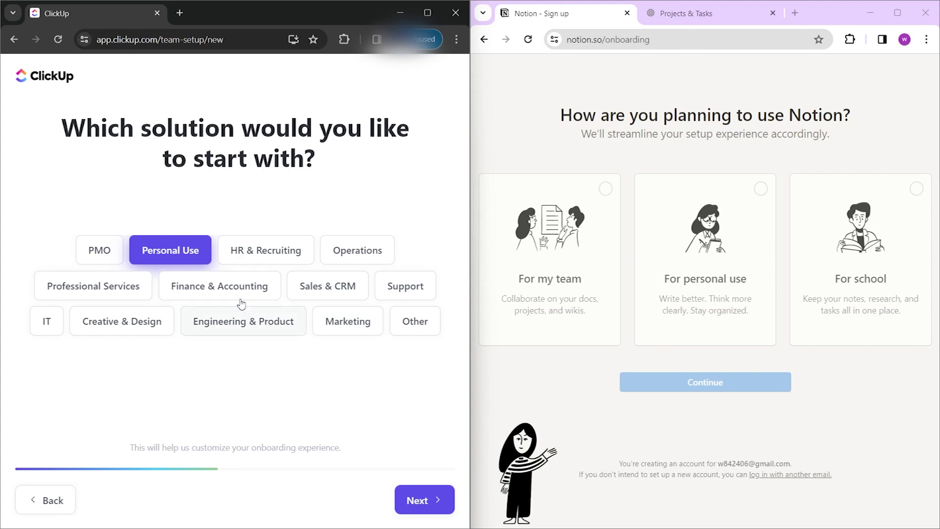
# Choose Personal Use, TikTok as the referral source and Todoist as a current tool
pyautogui.click(170, 251)
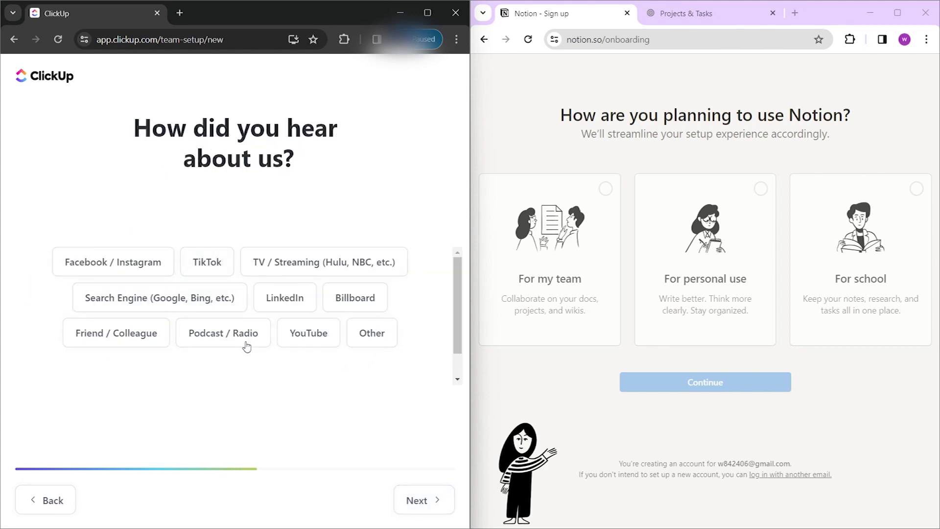
pyautogui.click(201, 275)
pyautogui.click(346, 261)
# Name the workspace 'web sample' and finish setup
pyautogui.click(431, 498)
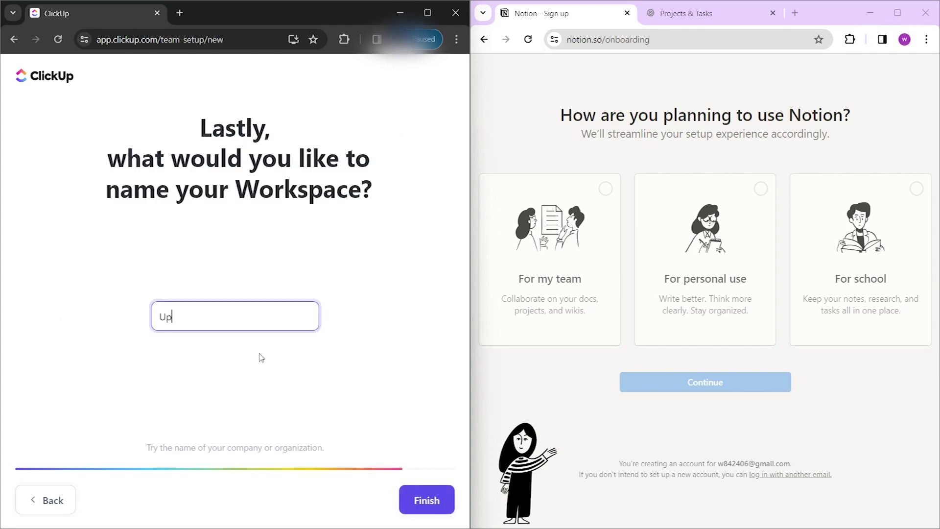
pyautogui.hotkey('ctrl', 'a')
pyautogui.write('web sample')
pyautogui.press('Return')
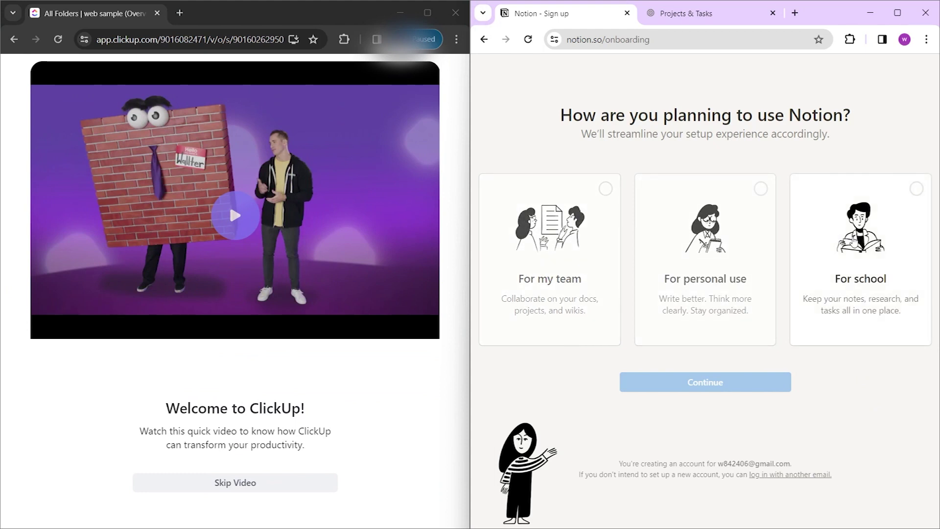
# Set Notion up for personal use, widen it, and show ClickUp's pricing page
pyautogui.click(710, 265)
pyautogui.click(730, 384)
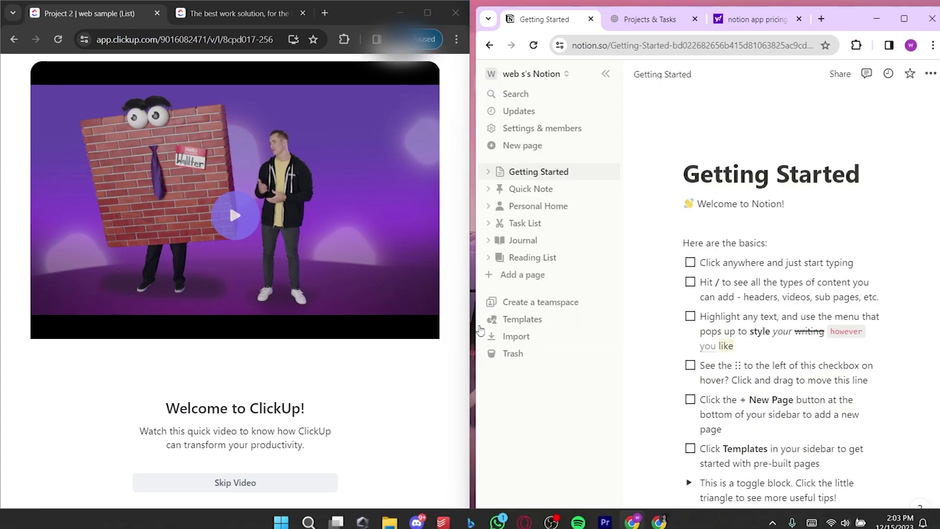
pyautogui.moveTo(472, 324); pyautogui.dragTo(468, 324)
pyautogui.moveTo(578, 522)
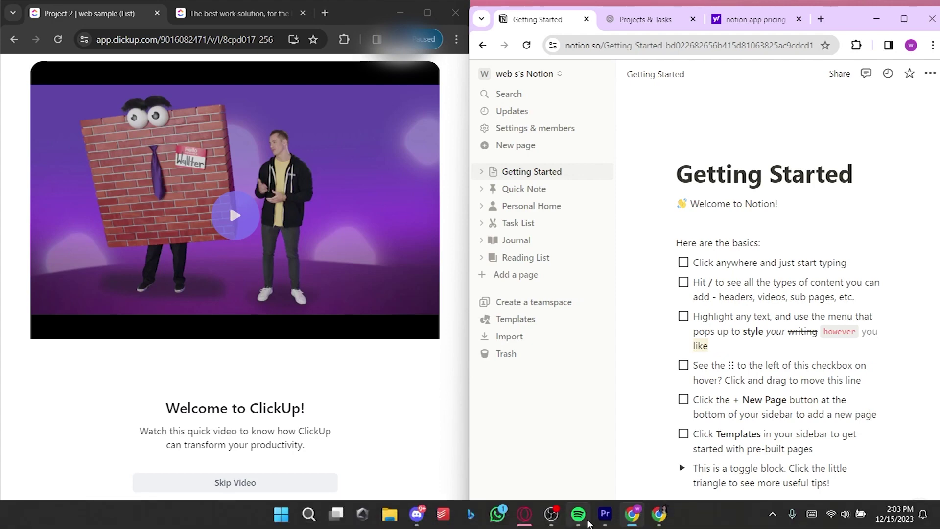
pyautogui.click(235, 13)
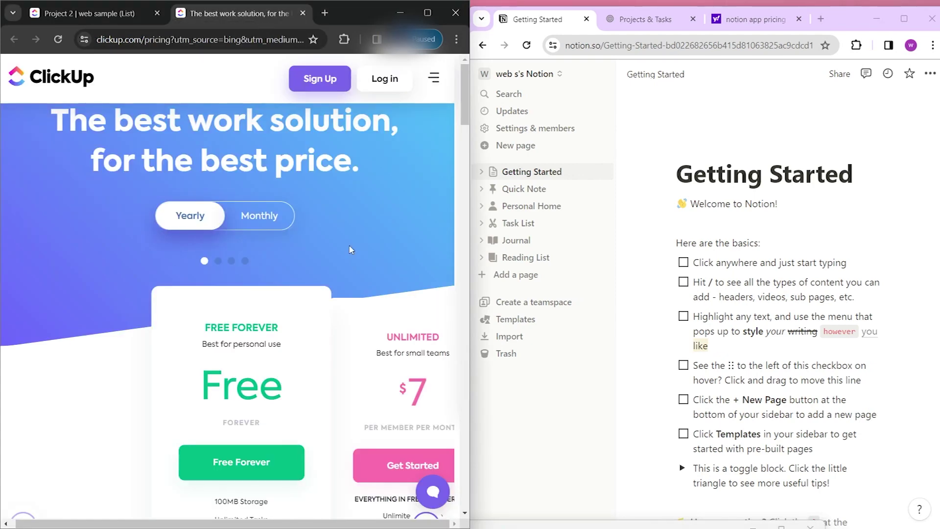
pyautogui.click(427, 12)
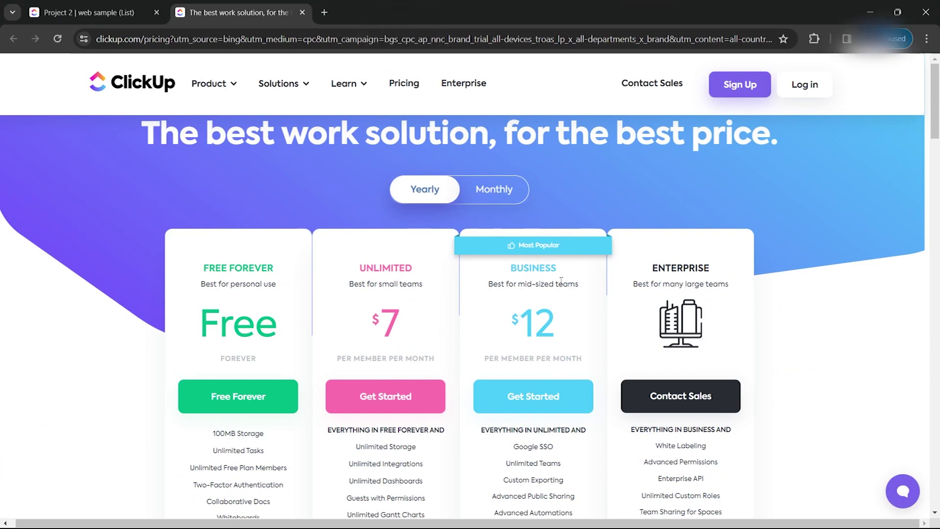
pyautogui.scroll(-1, 584, 283)
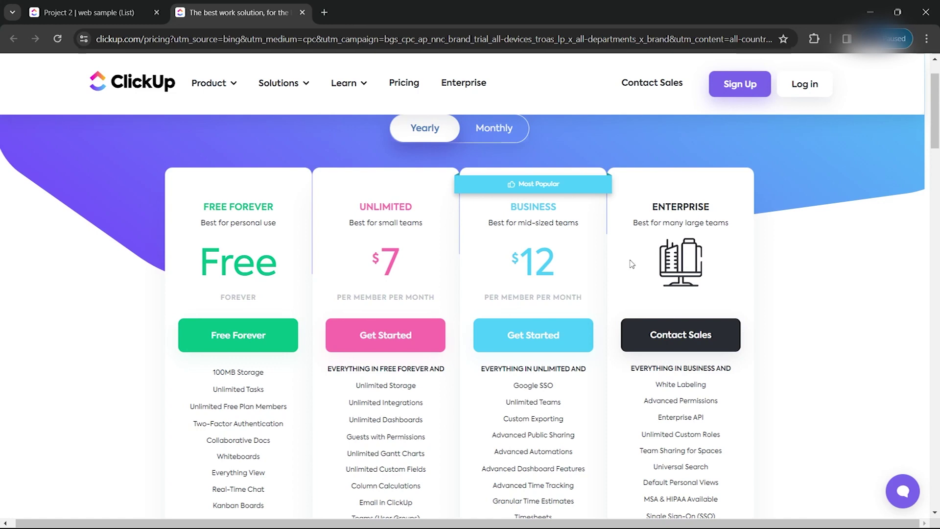
pyautogui.scroll(-2, 428, 378)
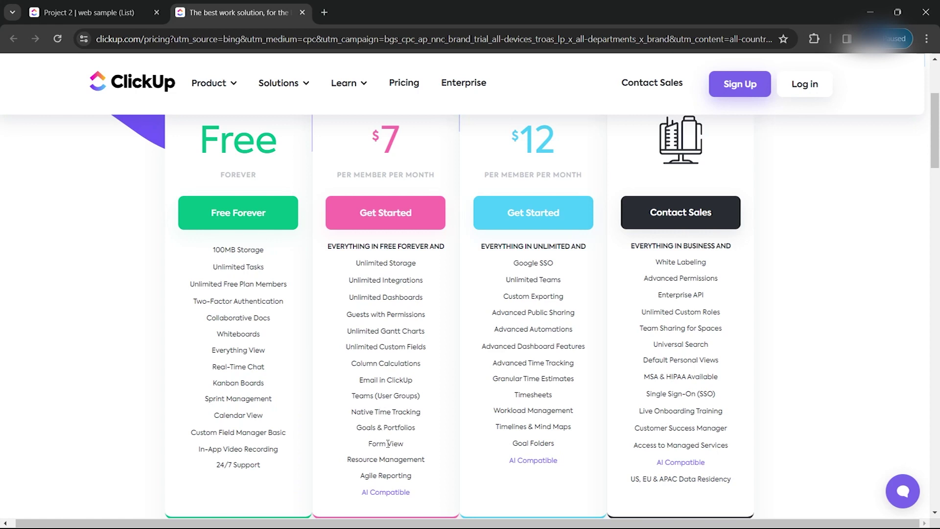
pyautogui.scroll(2, 445, 443)
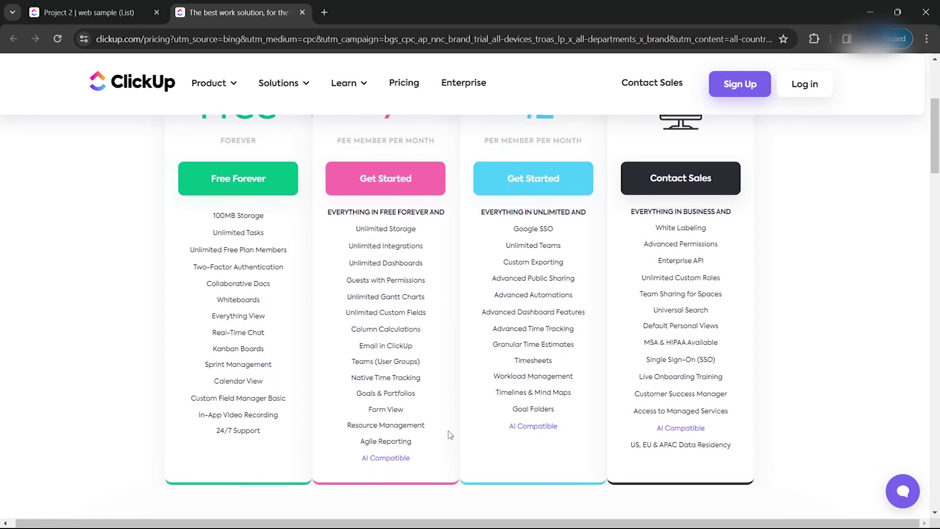
pyautogui.scroll(-1, 567, 278)
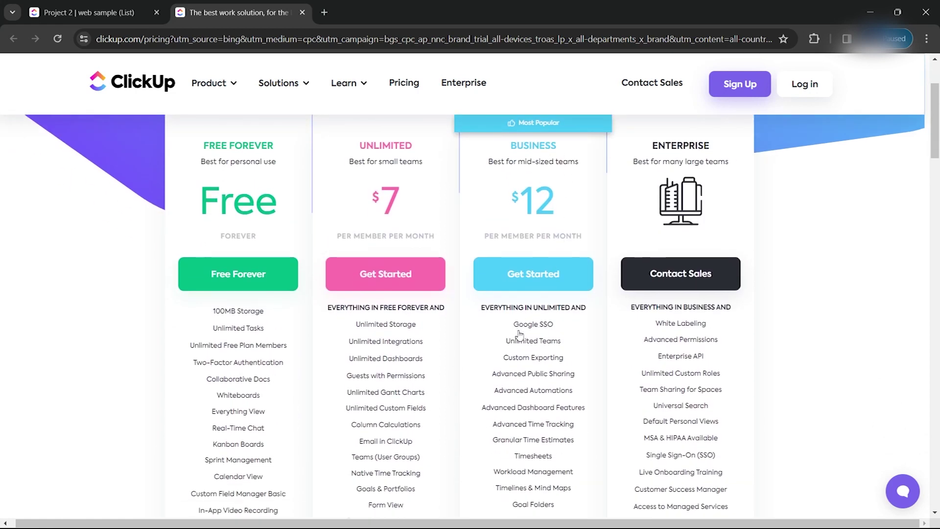
pyautogui.scroll(-1, 534, 353)
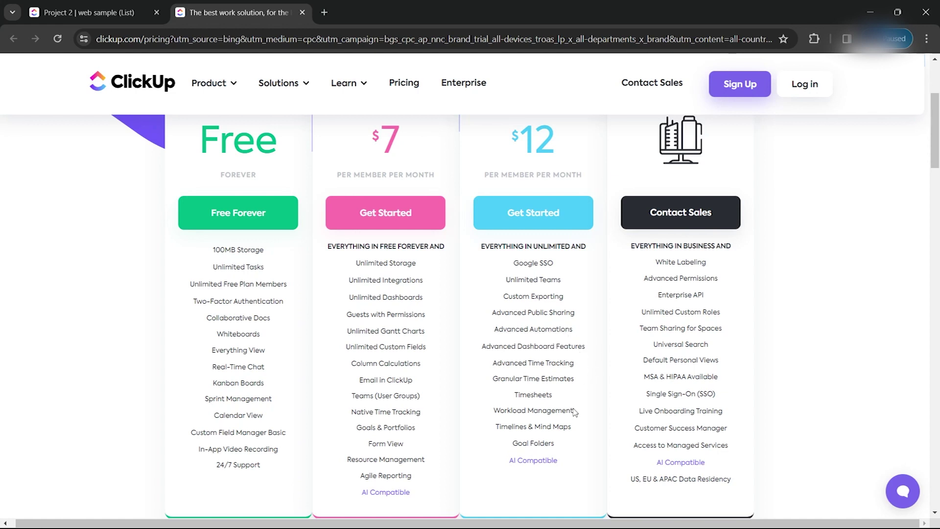
pyautogui.scroll(1, 740, 295)
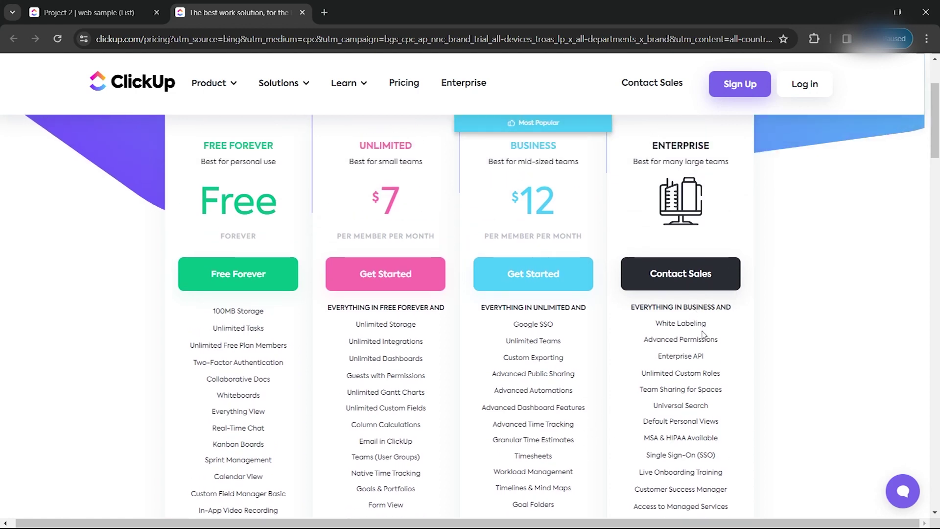
pyautogui.doubleClick(858, 15)
# Maximize Notion and browse its Upgrade plans: Plus $10, Business $18, Enterprise $25 per member
pyautogui.click(903, 18)
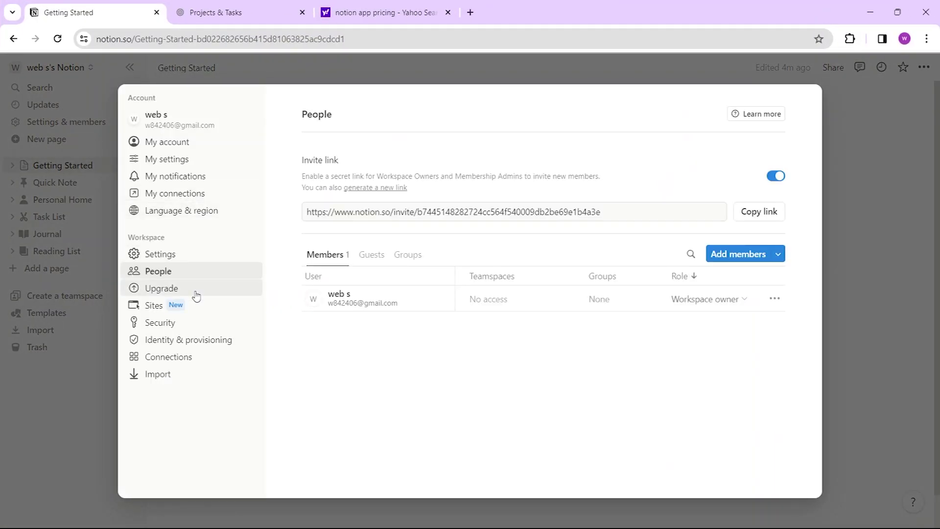
pyautogui.click(194, 290)
pyautogui.scroll(-6, 426, 274)
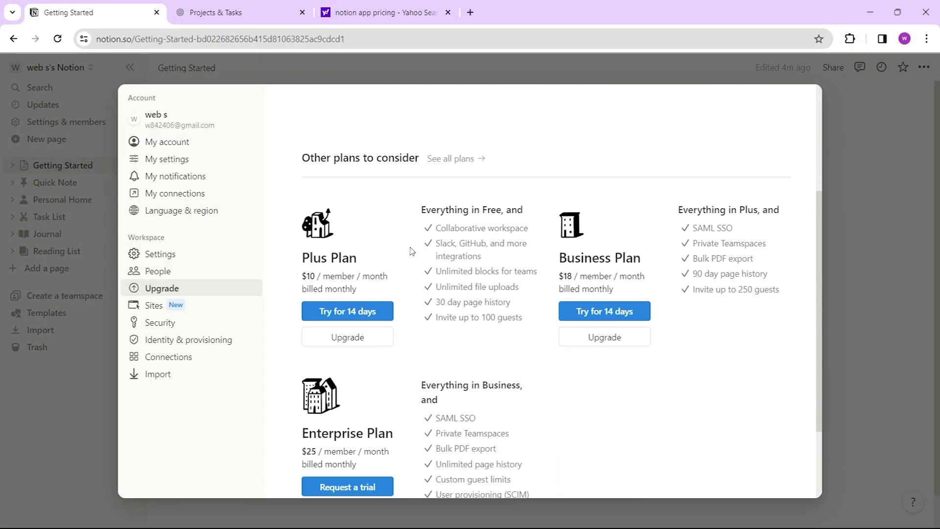
pyautogui.scroll(6, 392, 323)
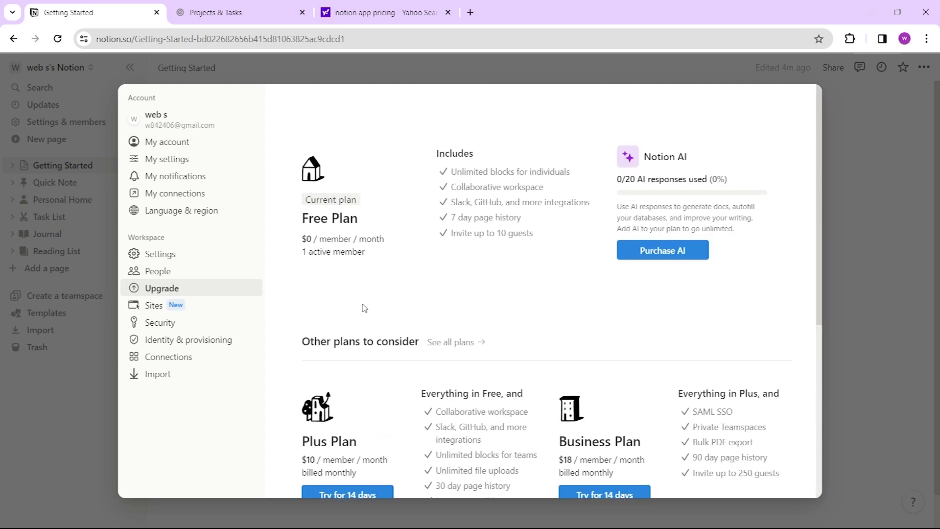
pyautogui.scroll(-3, 387, 303)
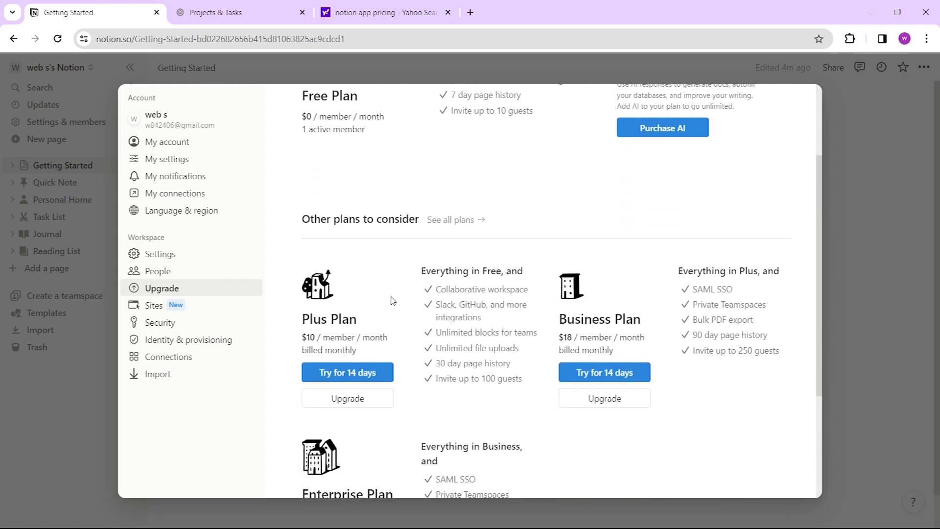
pyautogui.scroll(-3, 391, 301)
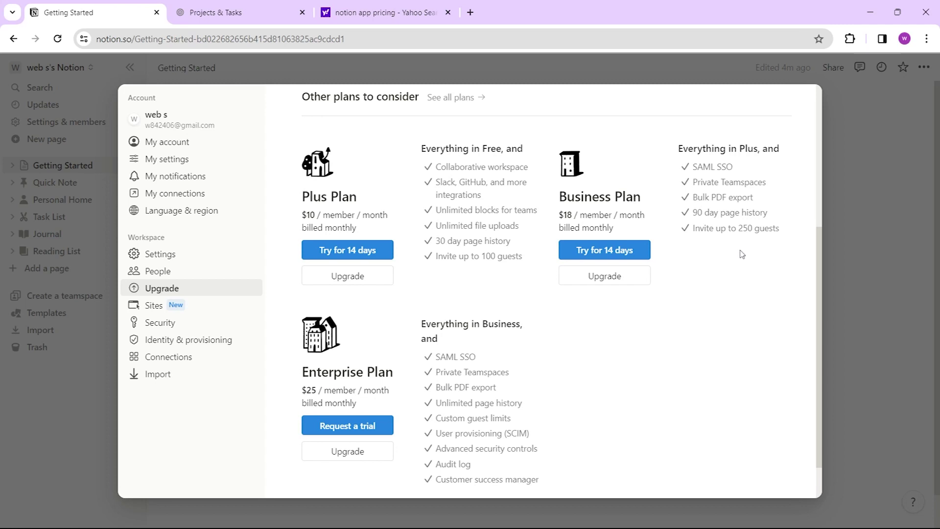
pyautogui.scroll(-1, 621, 309)
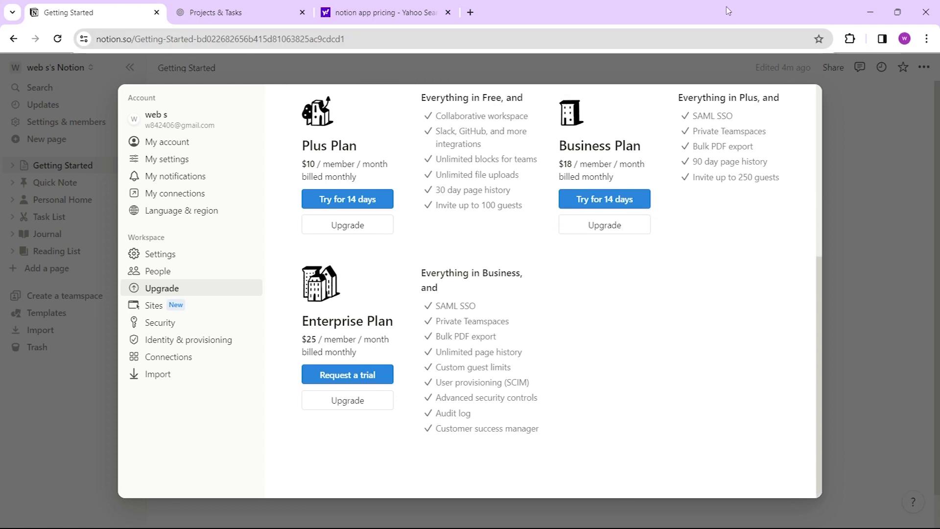
# Close Notion's plans, then snap Notion to the right half and ClickUp to the left
pyautogui.click(903, 189)
pyautogui.press('super+Right')
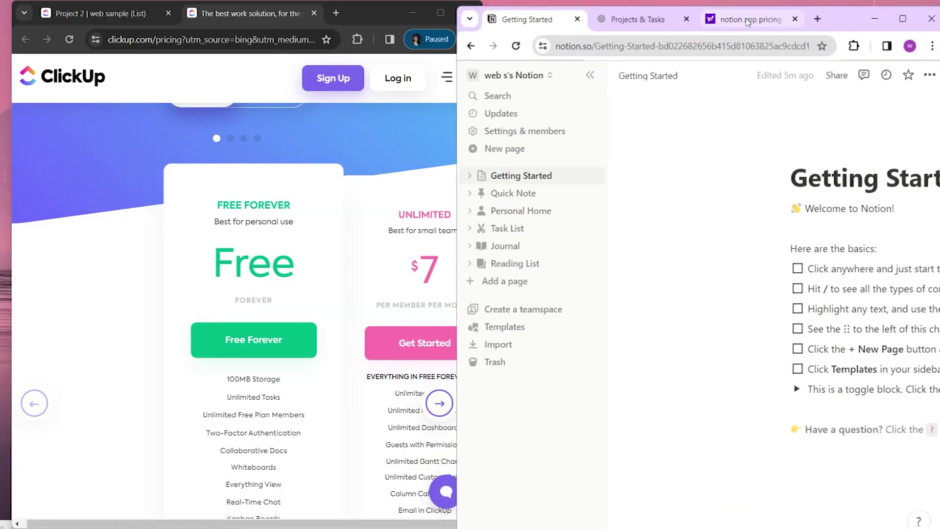
pyautogui.click(372, 12)
pyautogui.press('super+Left')
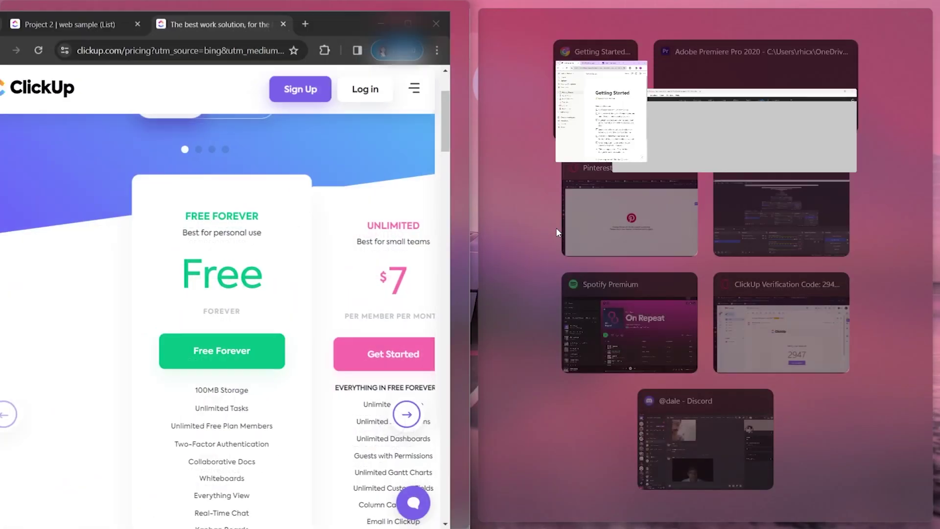
pyautogui.click(576, 137)
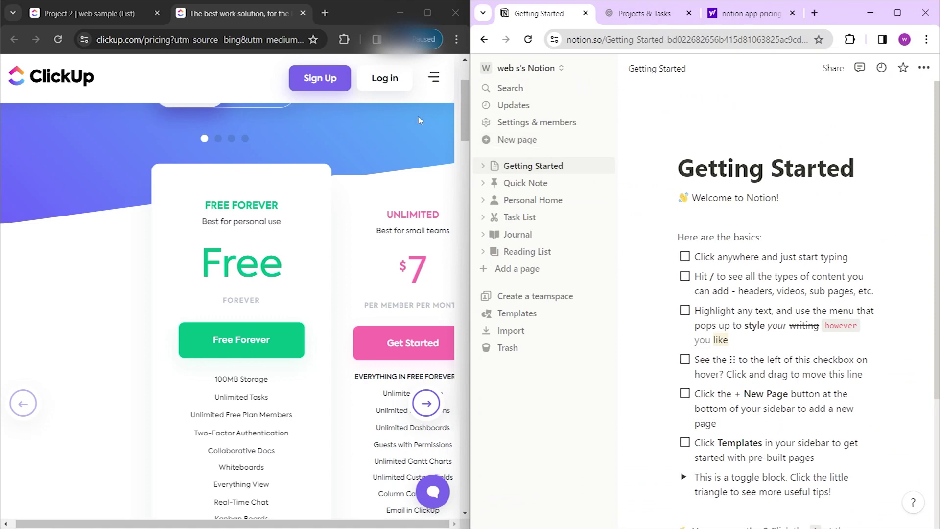
pyautogui.click(131, 15)
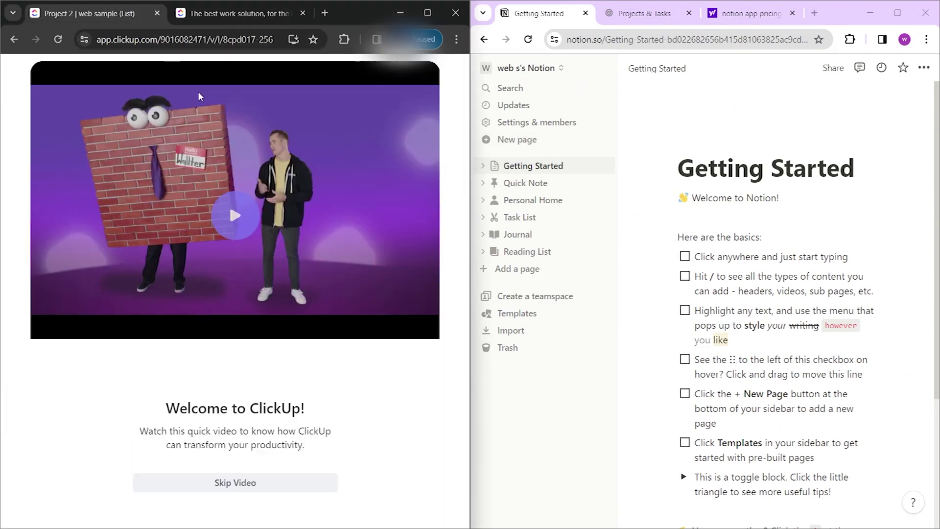
# Skip ClickUp's welcome video, view the Inbox, then open Docs full-screen
pyautogui.click(288, 484)
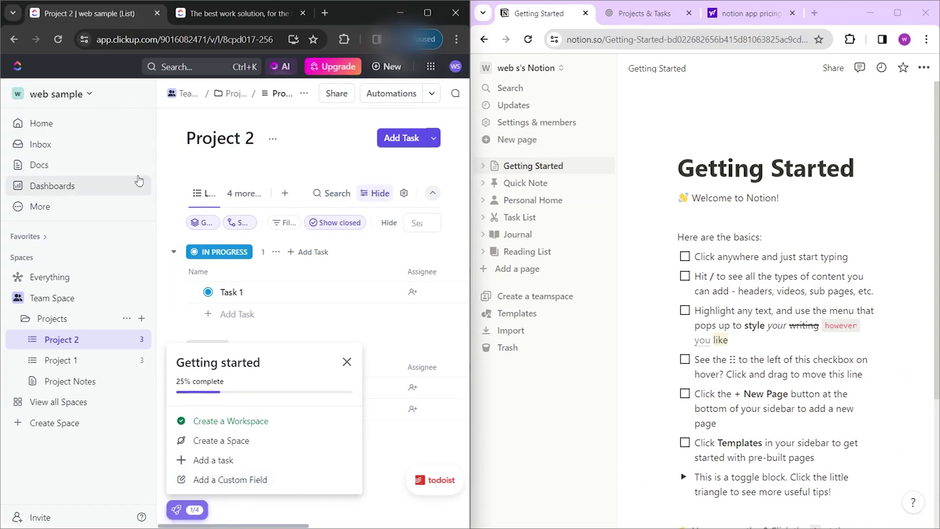
pyautogui.click(65, 148)
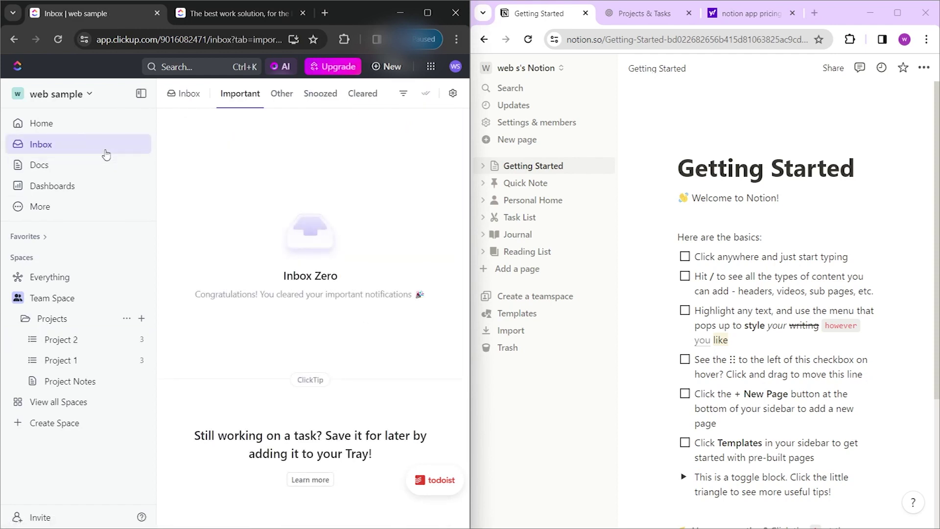
pyautogui.click(93, 170)
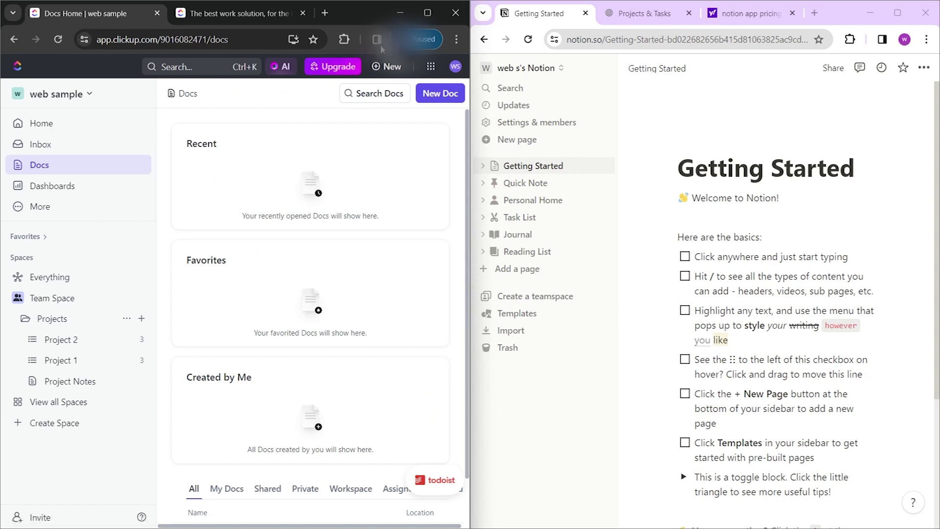
pyautogui.click(428, 12)
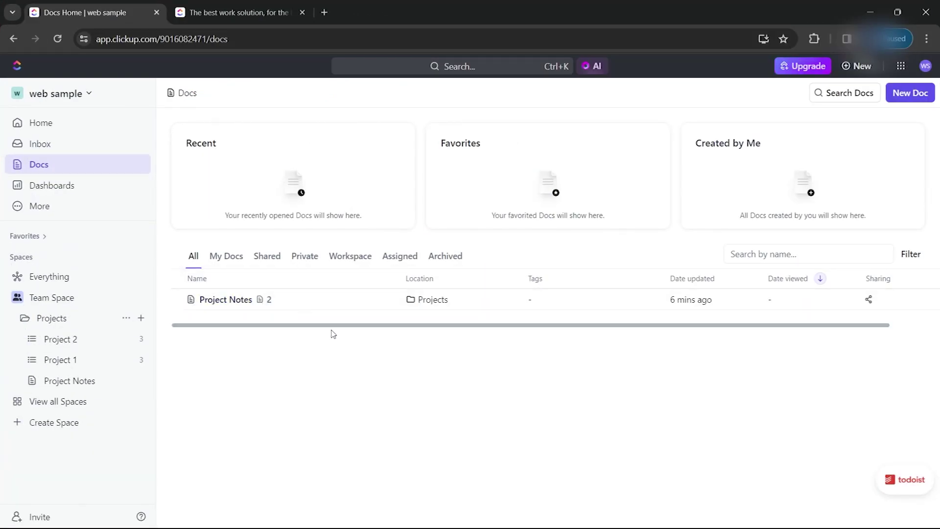
# Browse the My Docs, Shared, Private and All doc lists, then open Dashboards
pyautogui.click(221, 263)
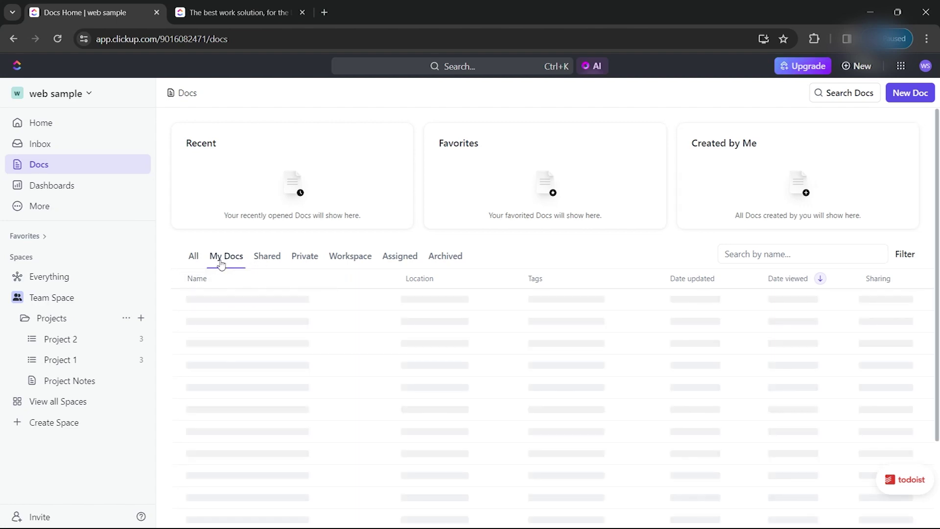
pyautogui.click(253, 264)
pyautogui.click(300, 262)
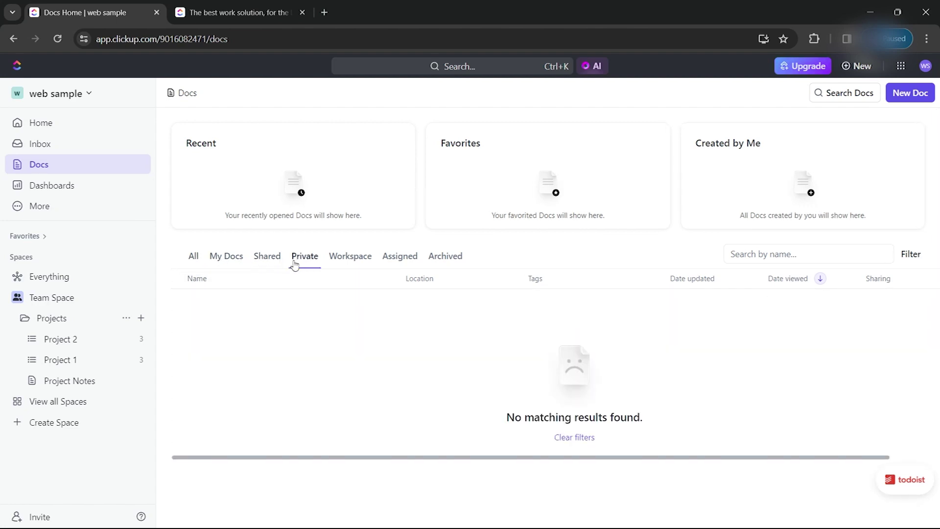
pyautogui.click(727, 101)
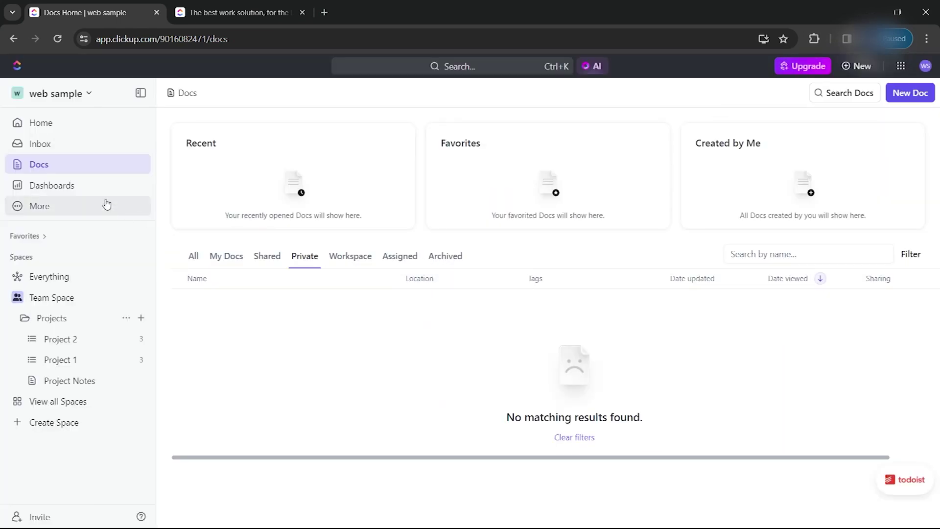
pyautogui.click(194, 258)
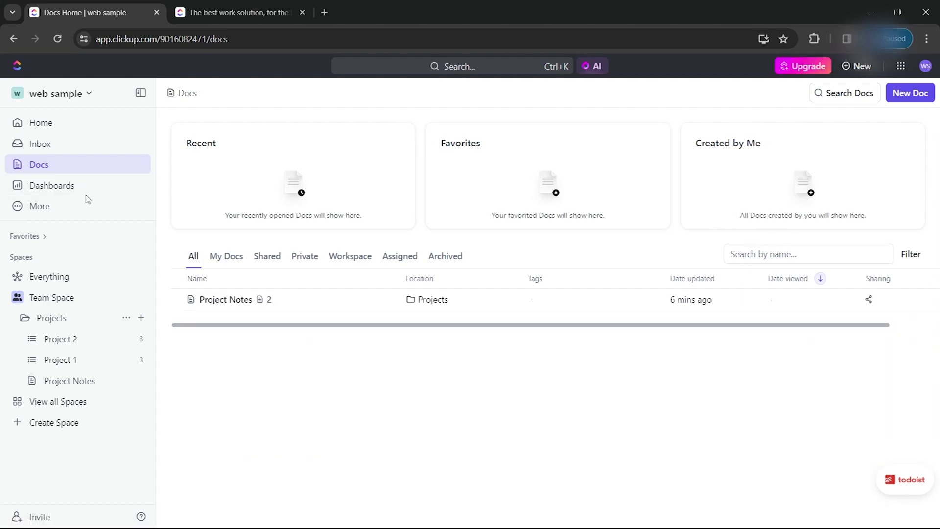
pyautogui.click(22, 189)
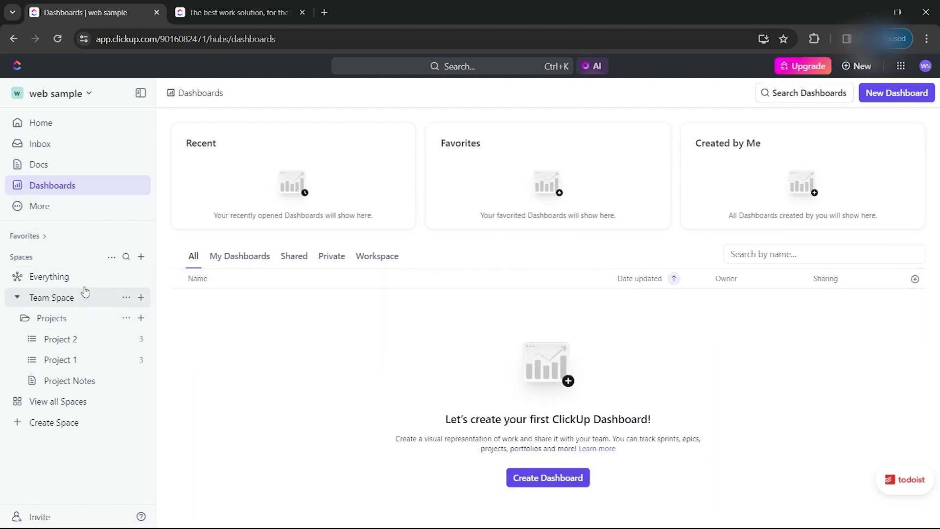
# Open Everything, dismiss the Getting started checklist, and switch to Board view
pyautogui.click(49, 278)
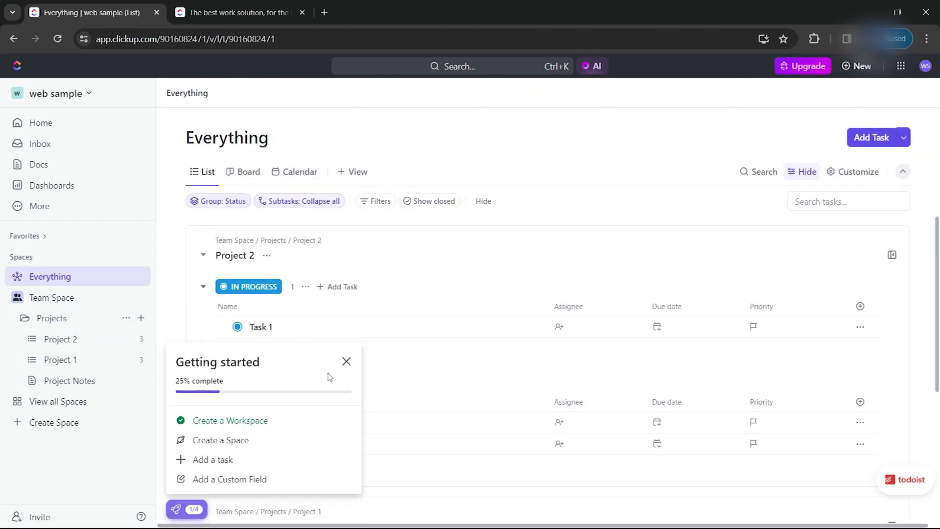
pyautogui.click(345, 363)
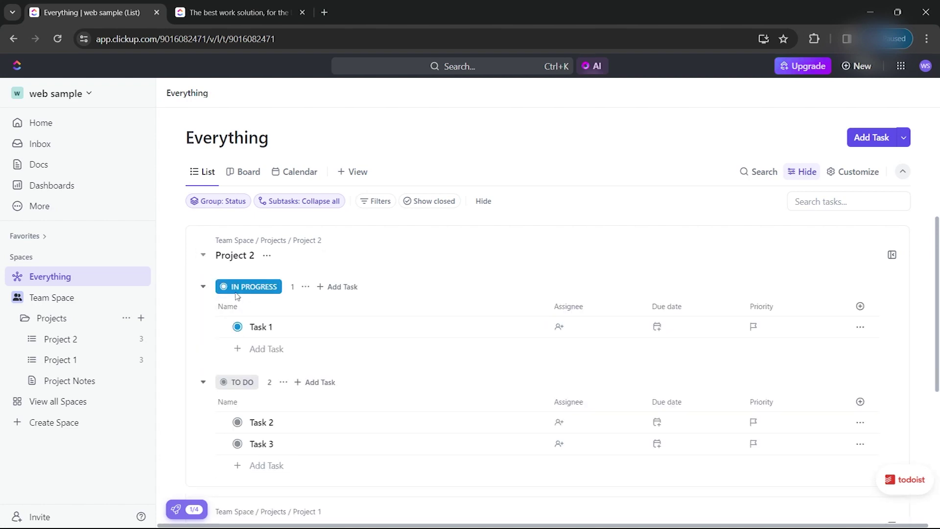
pyautogui.scroll(-1, 268, 384)
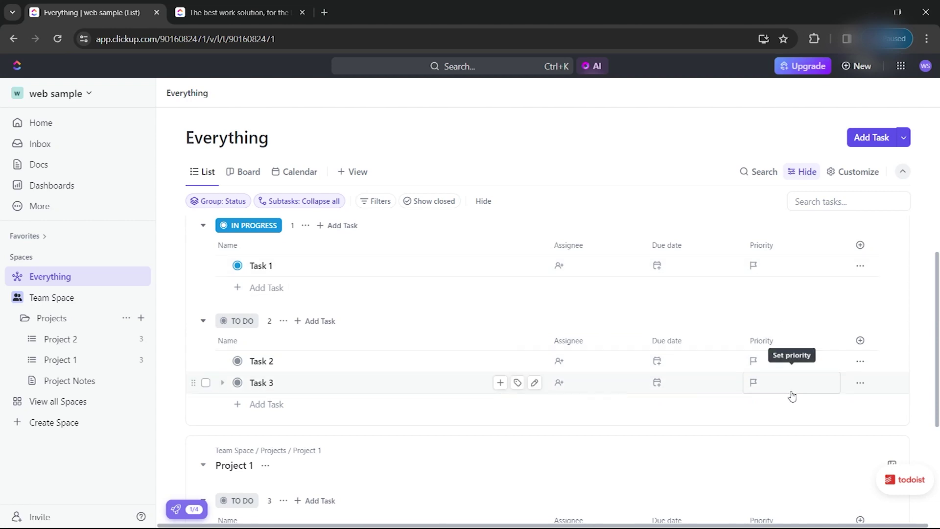
pyautogui.scroll(-1, 307, 360)
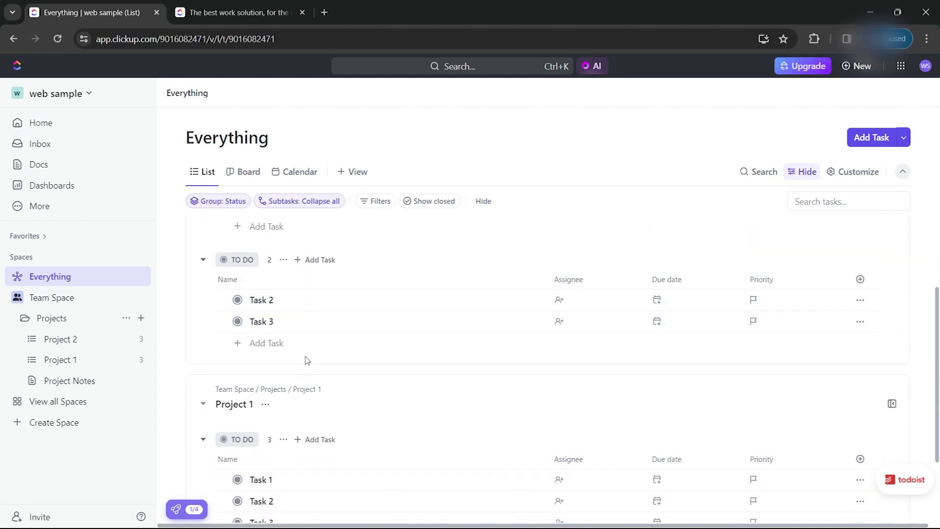
pyautogui.scroll(2, 318, 363)
pyautogui.scroll(-3, 309, 360)
pyautogui.scroll(1, 315, 359)
pyautogui.scroll(3, 315, 365)
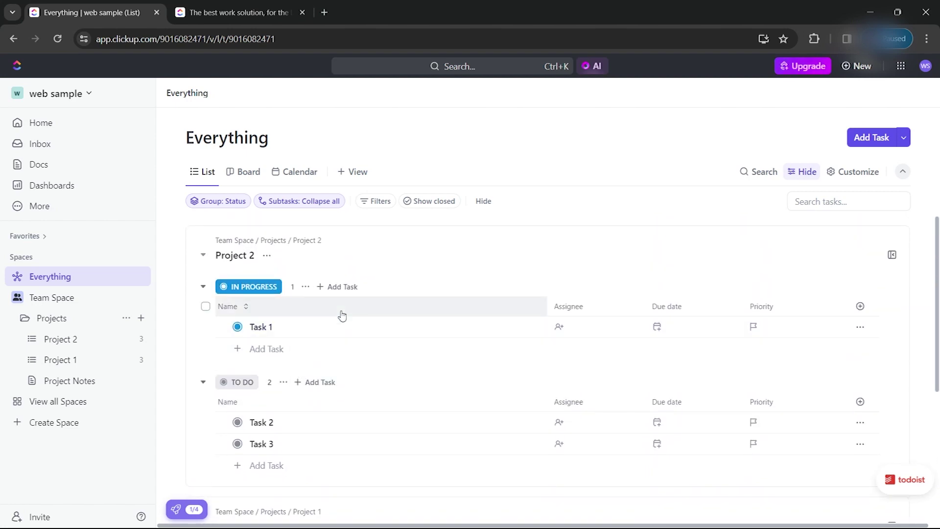
pyautogui.click(247, 172)
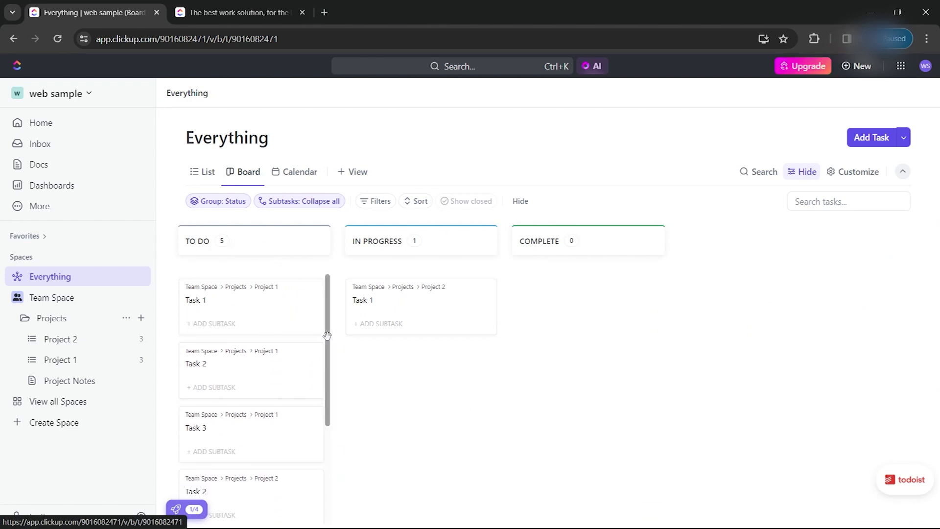
# Show all tasks on the December 2023 calendar and open the + View type picker
pyautogui.click(293, 173)
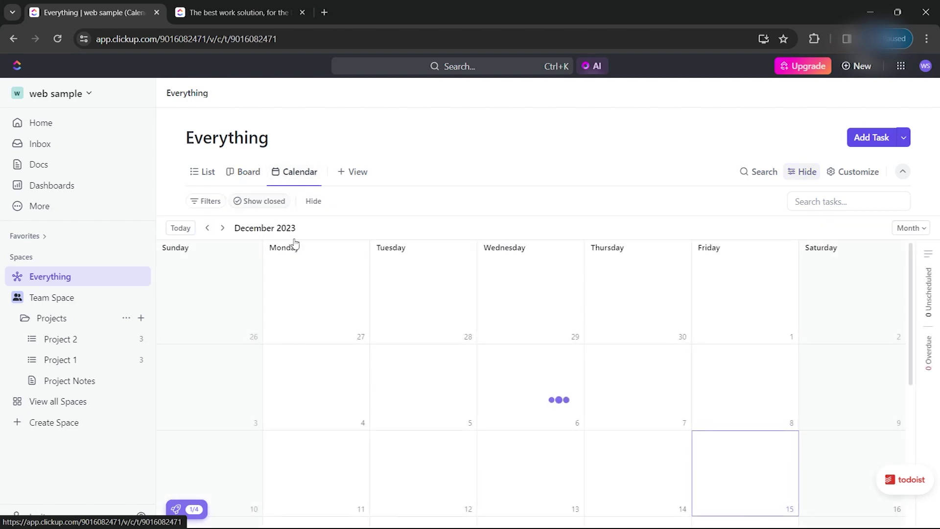
pyautogui.scroll(-3, 349, 283)
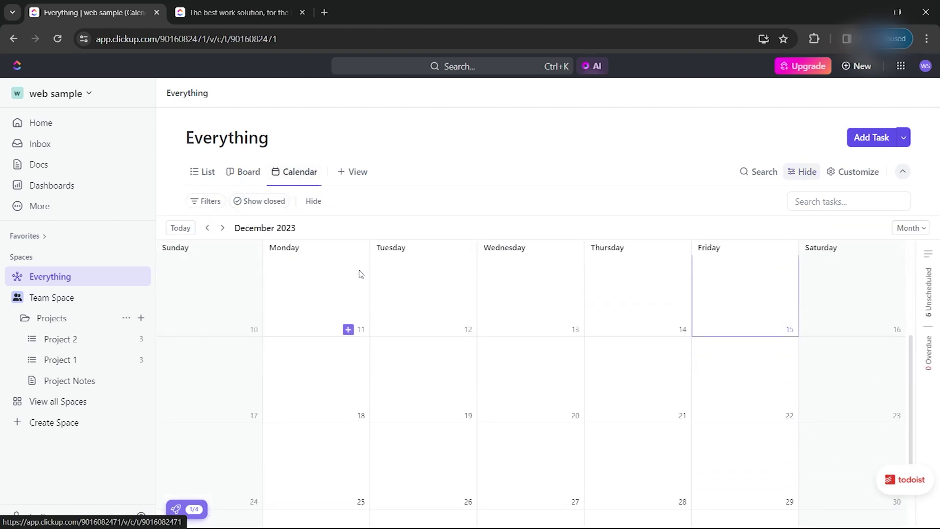
pyautogui.scroll(2, 342, 304)
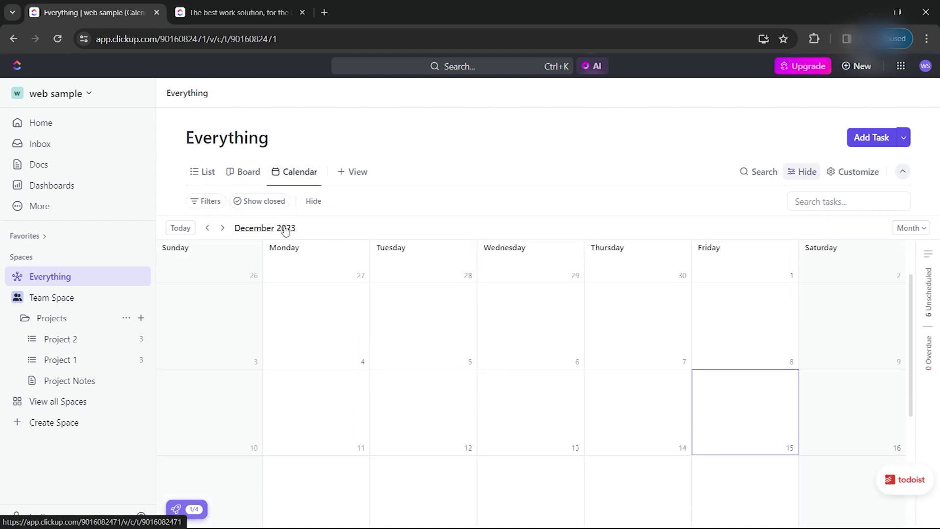
pyautogui.click(354, 172)
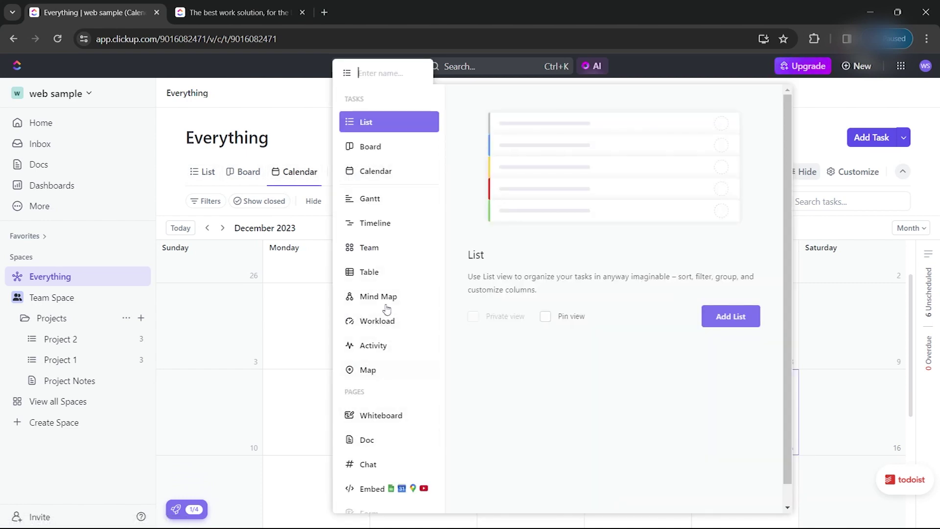
# Back in List view, filter tasks by Assignee set to Me, which leaves no matches
pyautogui.click(300, 136)
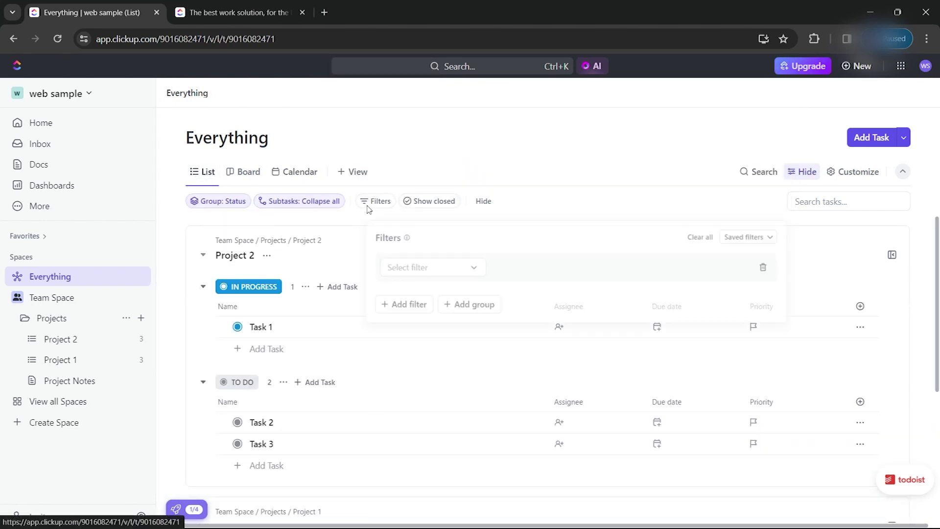
pyautogui.click(379, 202)
pyautogui.click(422, 393)
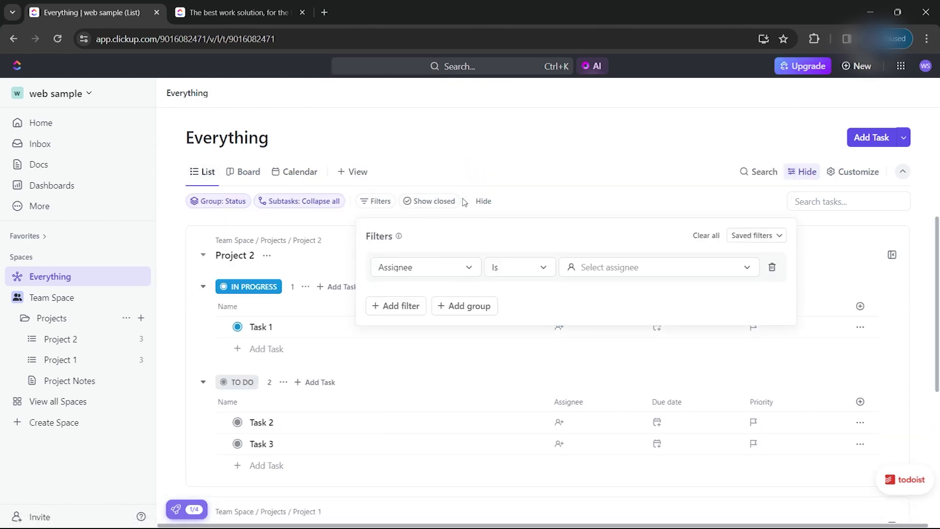
pyautogui.click(630, 269)
pyautogui.click(616, 364)
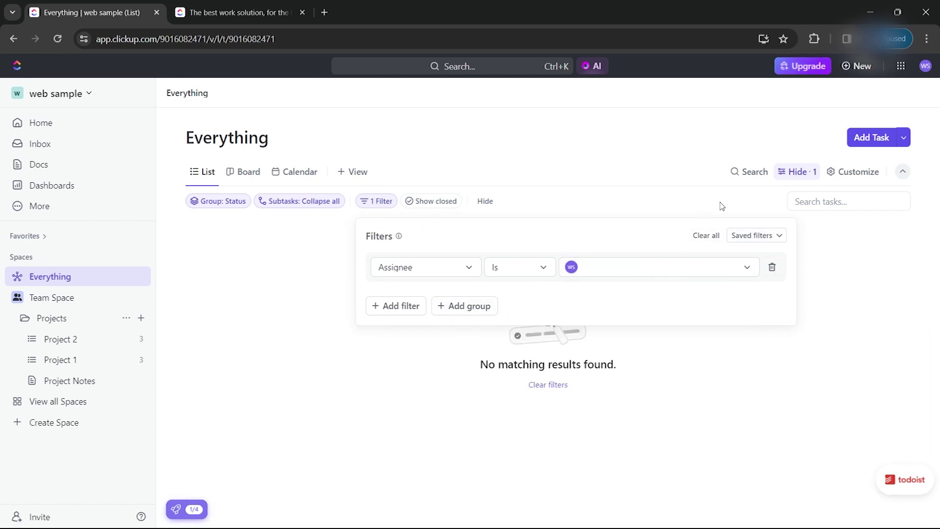
pyautogui.click(617, 157)
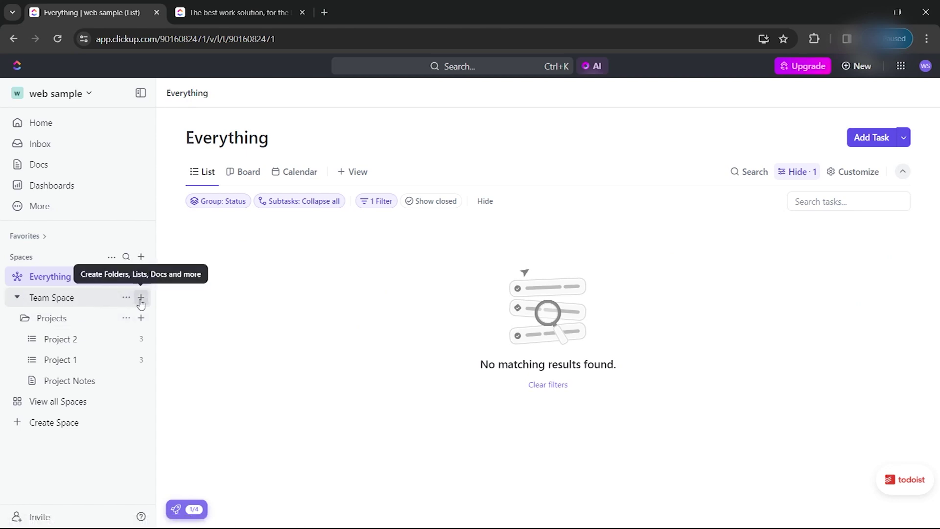
# Drag Board cards so Project 1's Task 2 is complete and Task 1 in progress, then open Projects
pyautogui.click(236, 172)
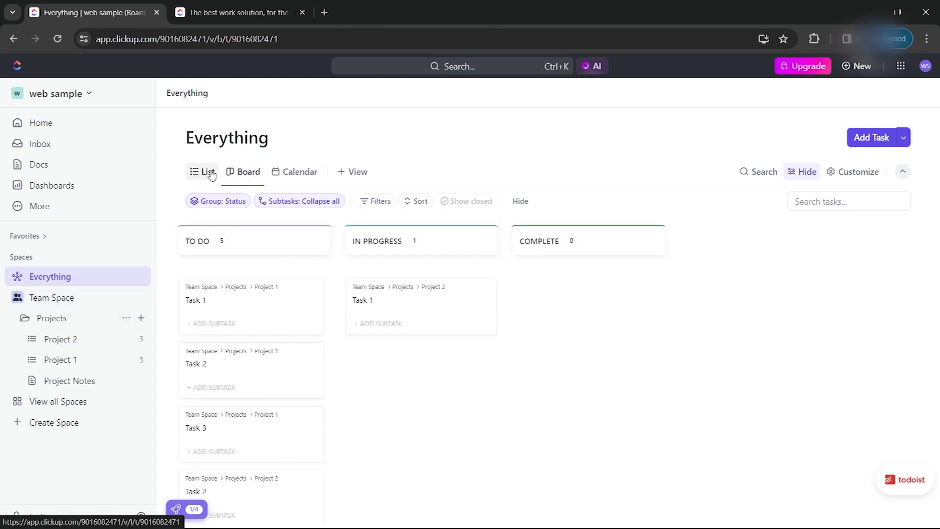
pyautogui.moveTo(274, 288); pyautogui.dragTo(541, 306)
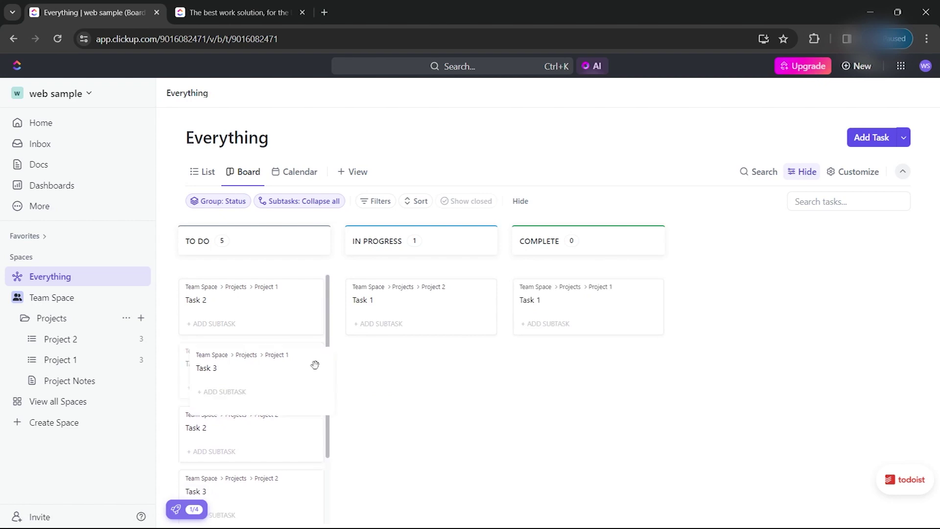
pyautogui.moveTo(264, 318); pyautogui.dragTo(558, 372)
pyautogui.moveTo(274, 448); pyautogui.dragTo(538, 406)
pyautogui.moveTo(419, 331); pyautogui.dragTo(265, 440)
pyautogui.moveTo(563, 304); pyautogui.dragTo(421, 306)
pyautogui.moveTo(558, 373); pyautogui.dragTo(416, 387)
pyautogui.moveTo(255, 301)
pyautogui.mouseDown()
pyautogui.moveTo(510, 384)
pyautogui.moveTo(252, 303)
pyautogui.mouseUp()
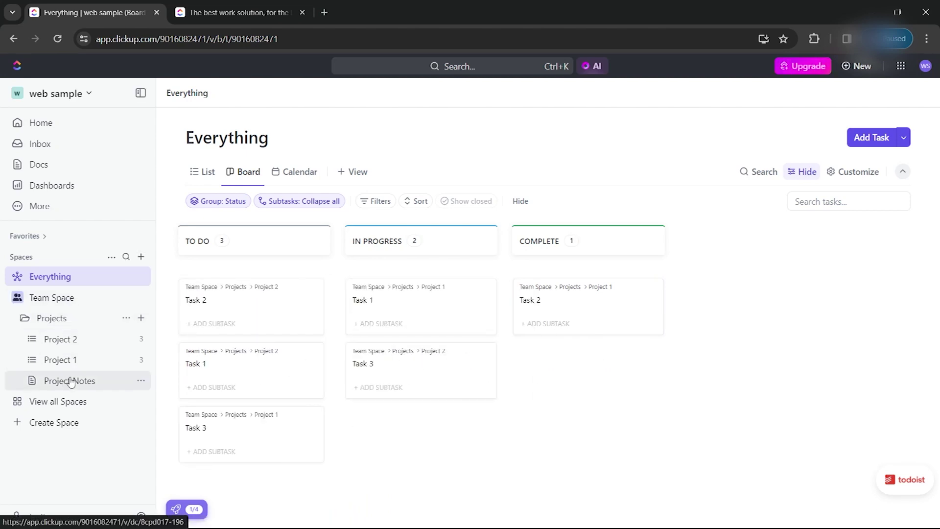
pyautogui.click(204, 172)
pyautogui.click(93, 319)
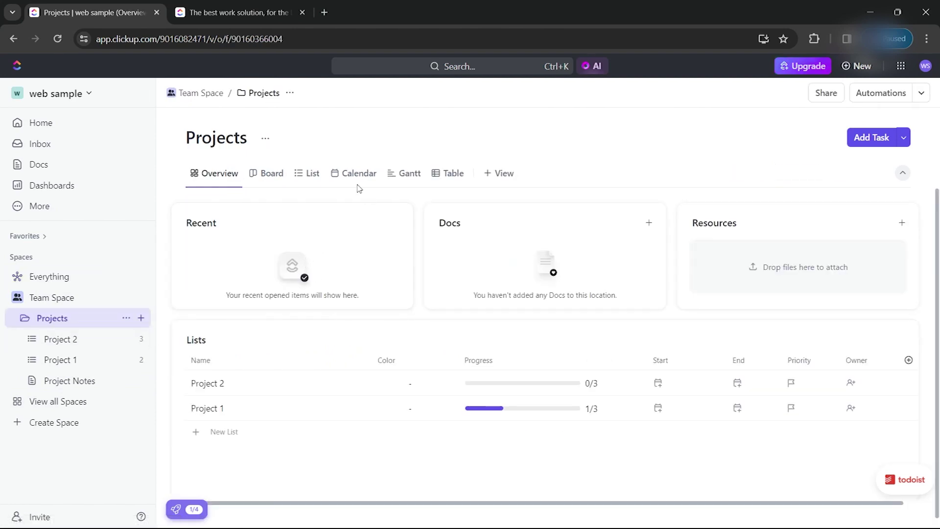
# Switch the Projects list to the Gantt timeline and expand Project 1 to show its tasks
pyautogui.click(357, 175)
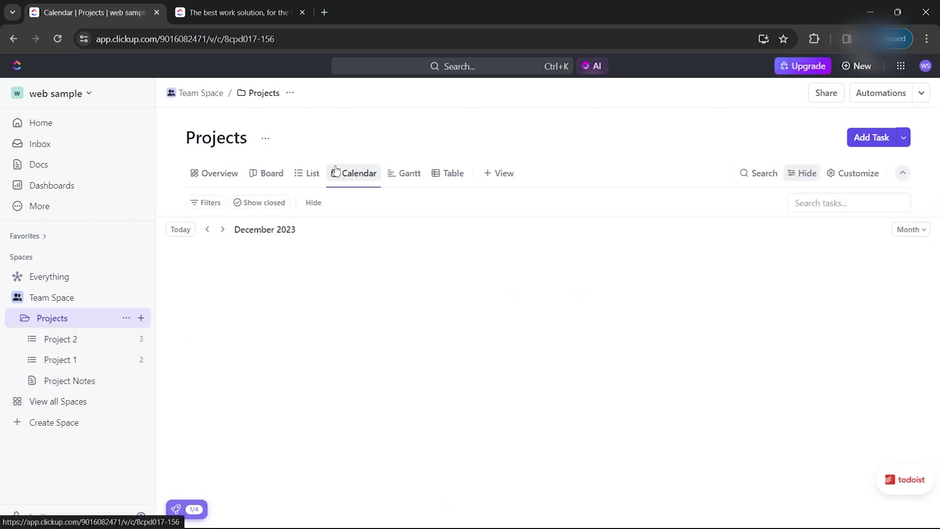
pyautogui.click(396, 181)
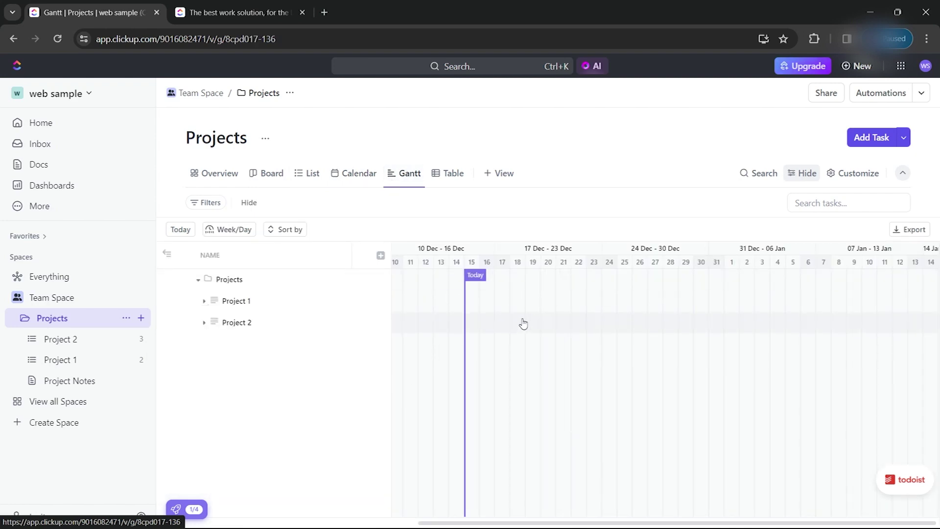
pyautogui.click(203, 301)
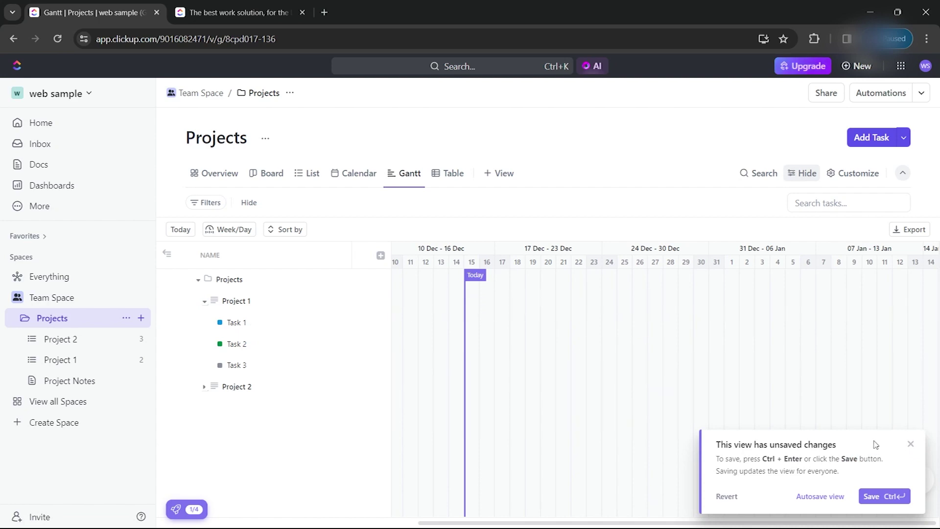
pyautogui.click(909, 446)
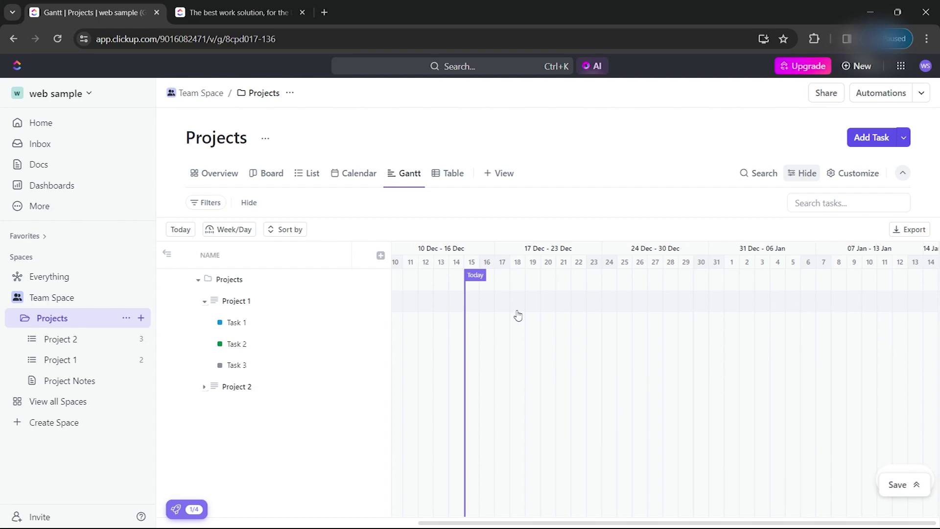
# Schedule Task 1 (15–21 Dec), Task 2 (18–21 Dec) and Task 3 (to 2 Jan), then view as a table
pyautogui.click(473, 322)
pyautogui.moveTo(479, 322); pyautogui.dragTo(567, 321)
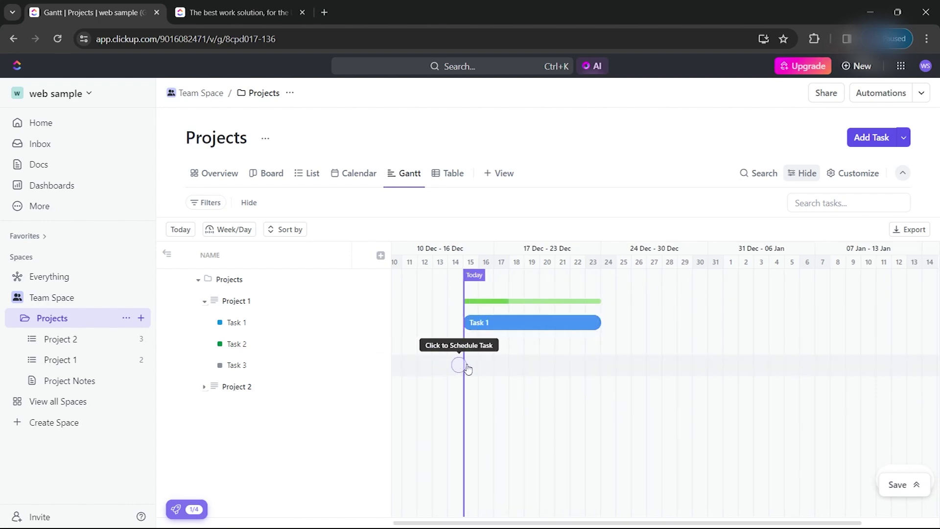
pyautogui.click(522, 346)
pyautogui.moveTo(523, 344); pyautogui.dragTo(561, 342)
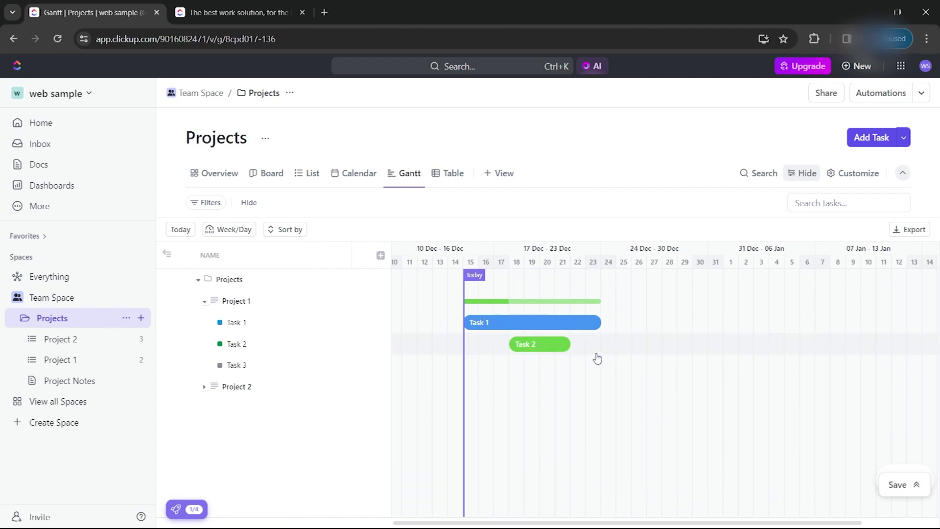
pyautogui.click(612, 365)
pyautogui.moveTo(609, 365); pyautogui.dragTo(736, 360)
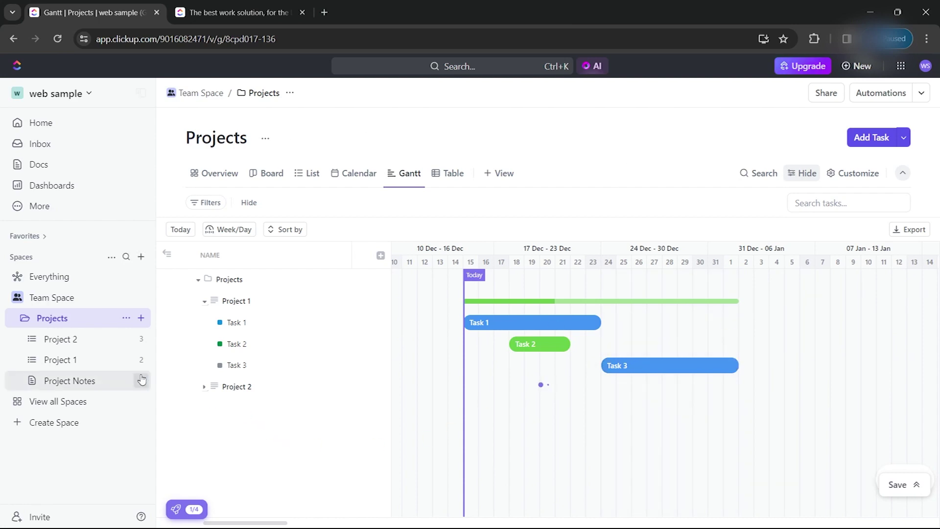
pyautogui.click(448, 173)
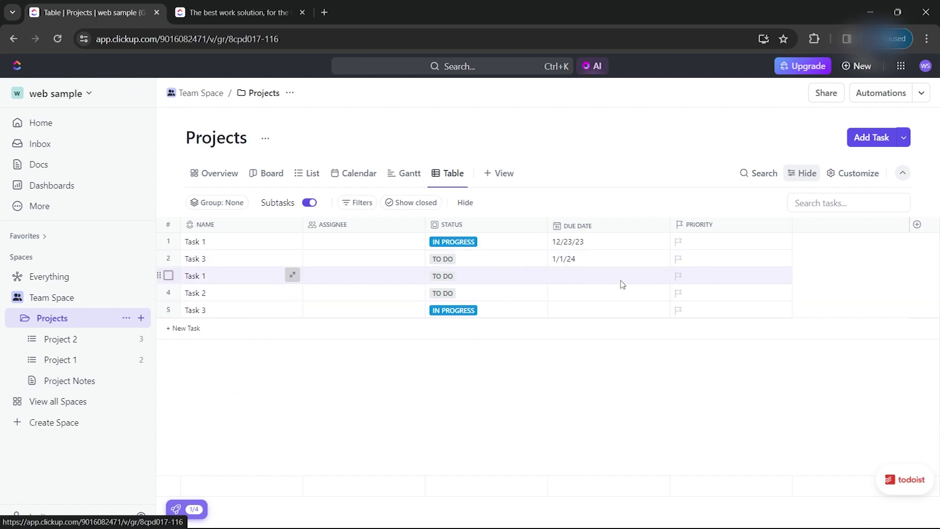
# Start Project Notes as a blank page reading 'We will start tomorrow.'
pyautogui.click(74, 382)
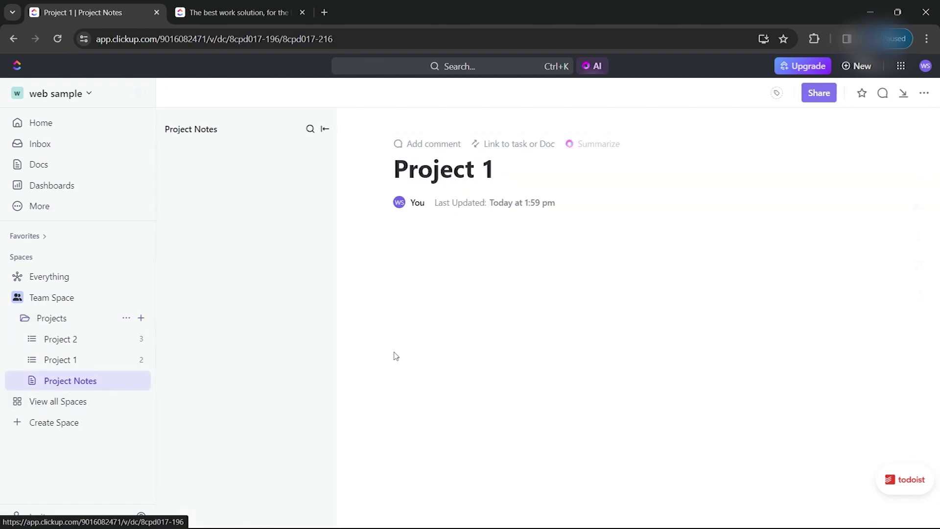
pyautogui.click(457, 231)
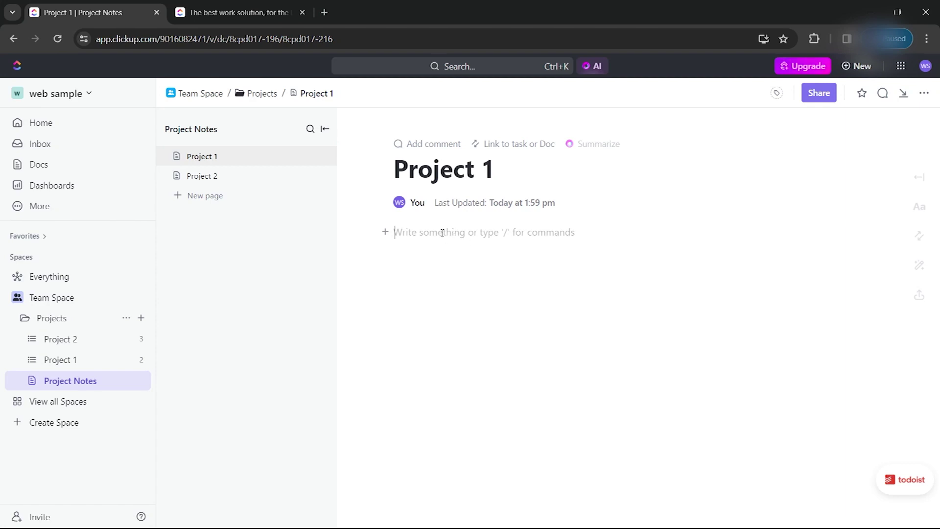
pyautogui.write('We will start tomorrow.')
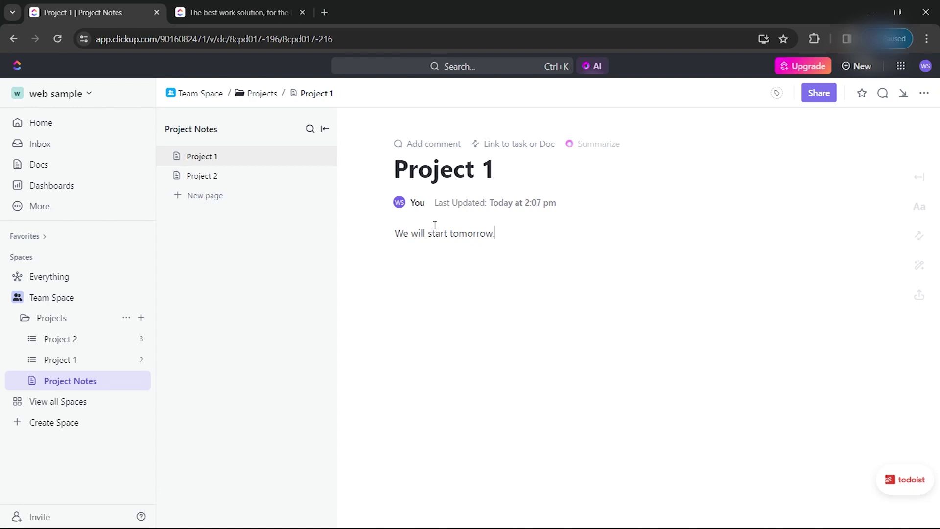
pyautogui.press('Return')
# Browse the slash-command menu on a new line, then close it
pyautogui.click(408, 249)
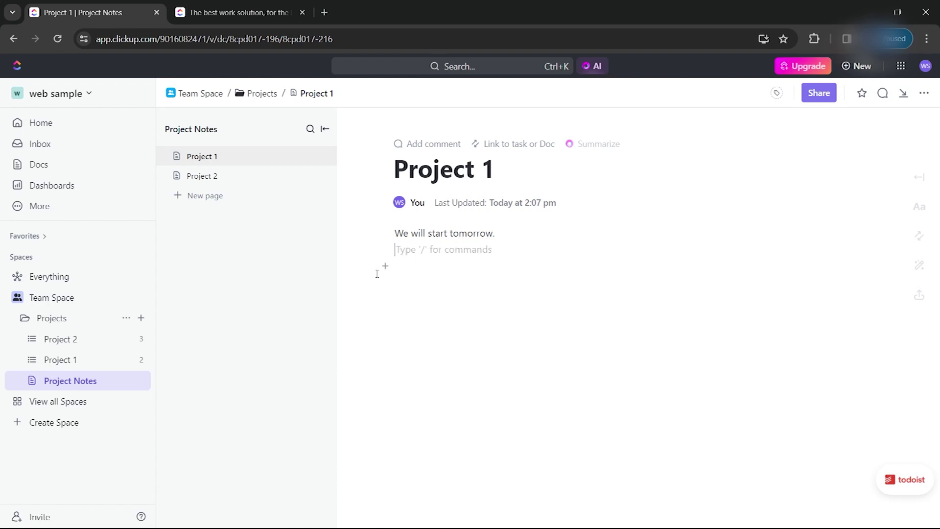
pyautogui.click(391, 269)
pyautogui.write('/')
pyautogui.scroll(-5, 493, 383)
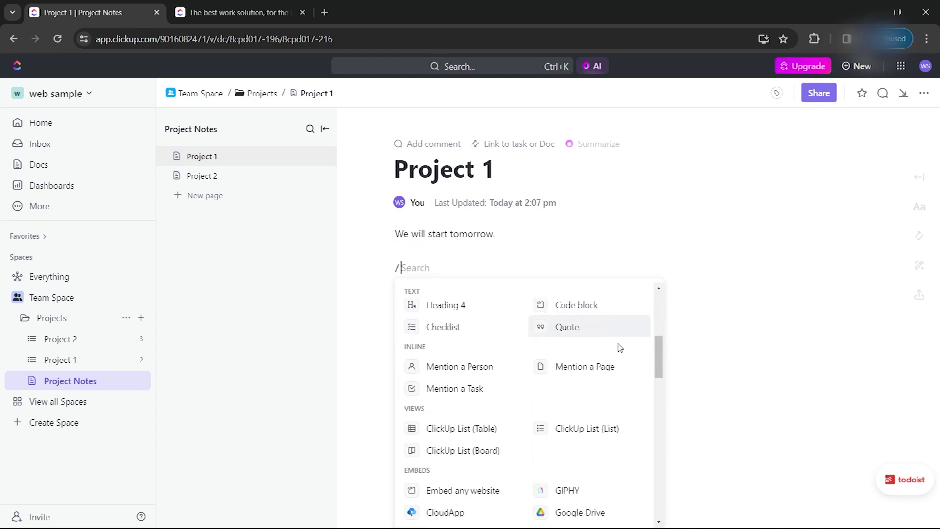
pyautogui.scroll(5, 509, 392)
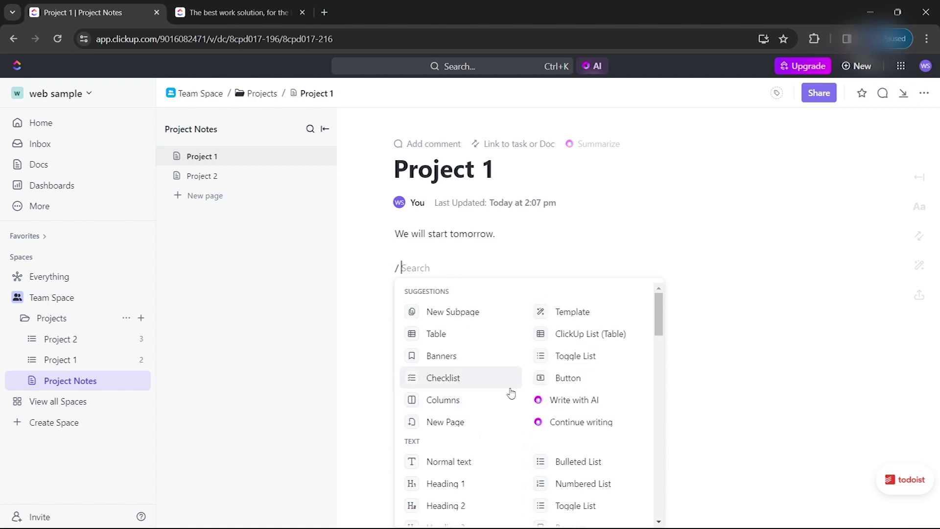
pyautogui.scroll(-10, 602, 340)
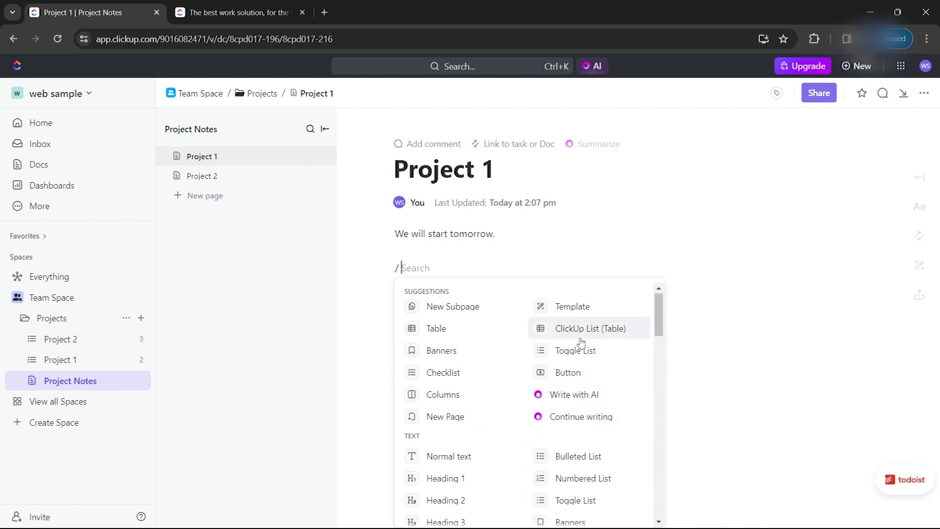
pyautogui.scroll(-10, 607, 344)
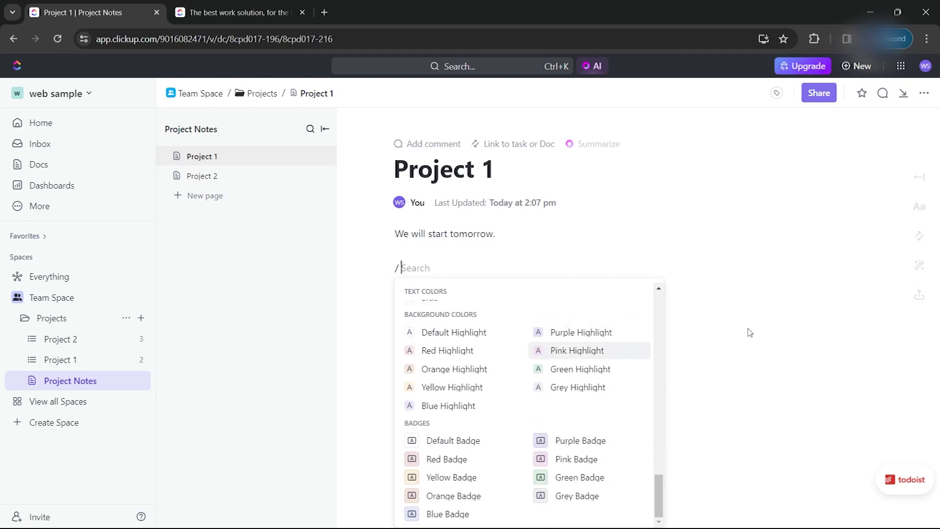
pyautogui.click(734, 339)
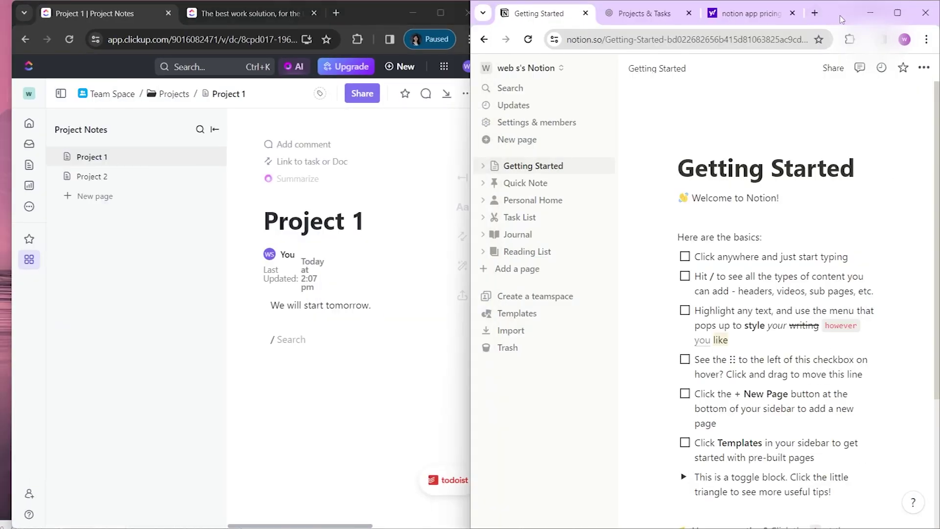
# Maximize Notion and add the Projects & Tasks template to the workspace
pyautogui.click(898, 13)
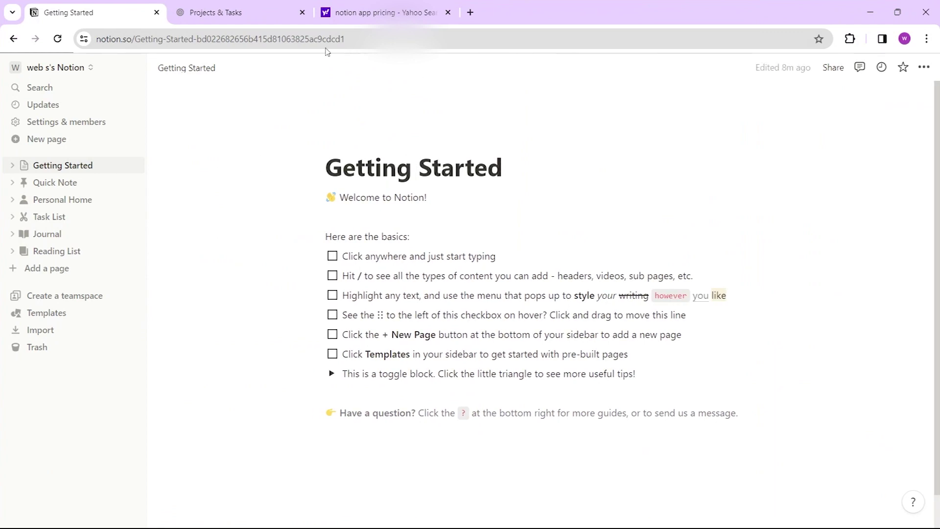
pyautogui.click(215, 12)
pyautogui.click(900, 75)
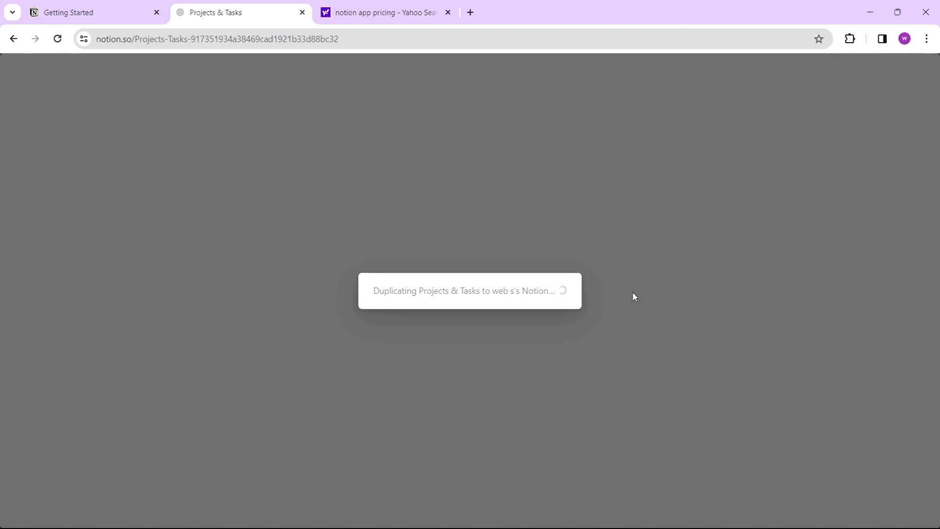
# Search 'quic' to open the Quick Note page, then check the Updates inbox
pyautogui.click(129, 6)
pyautogui.click(65, 89)
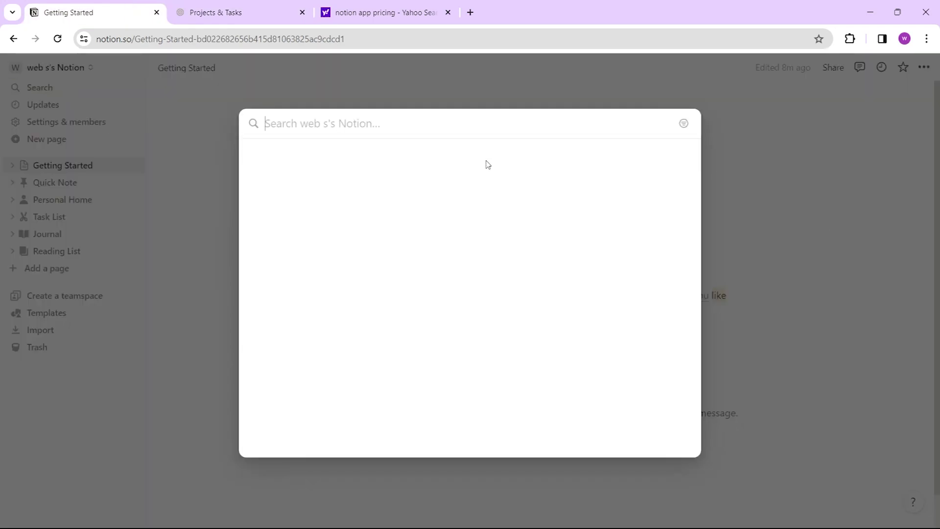
pyautogui.write('quic')
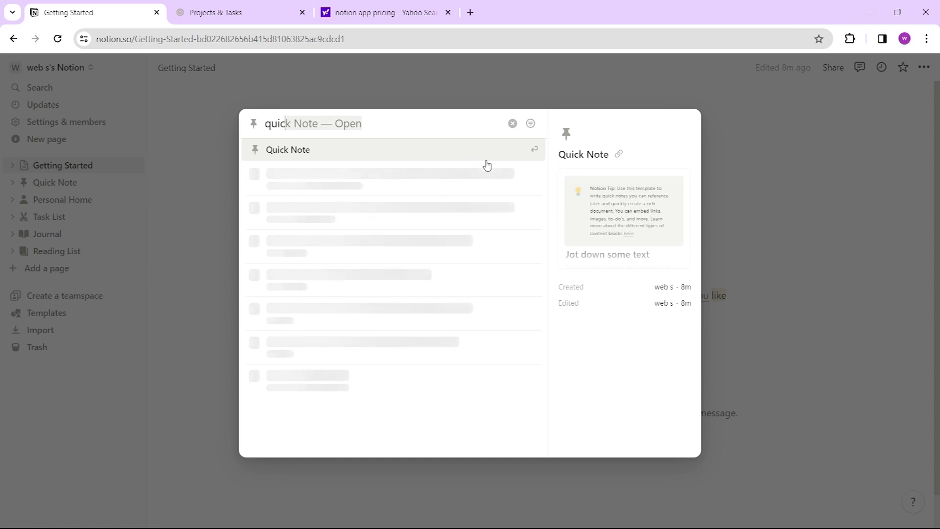
pyautogui.press('Return')
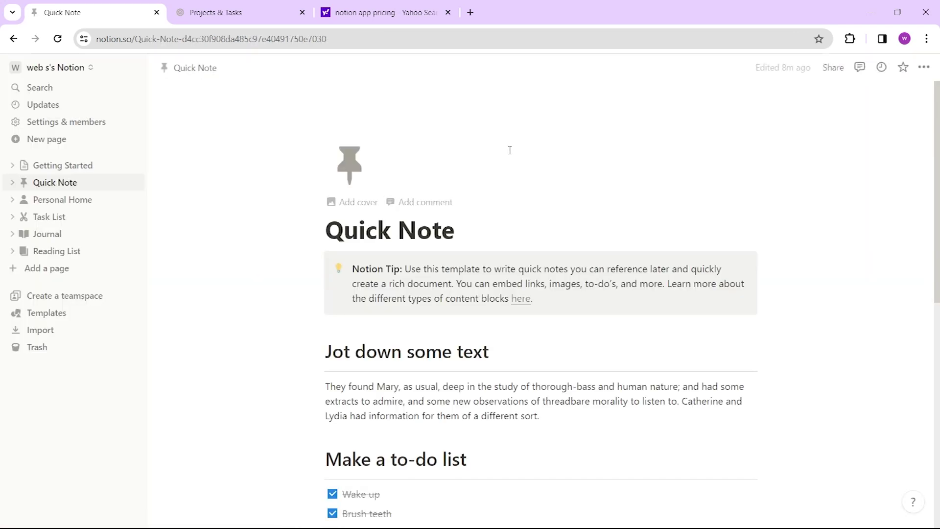
pyautogui.click(29, 105)
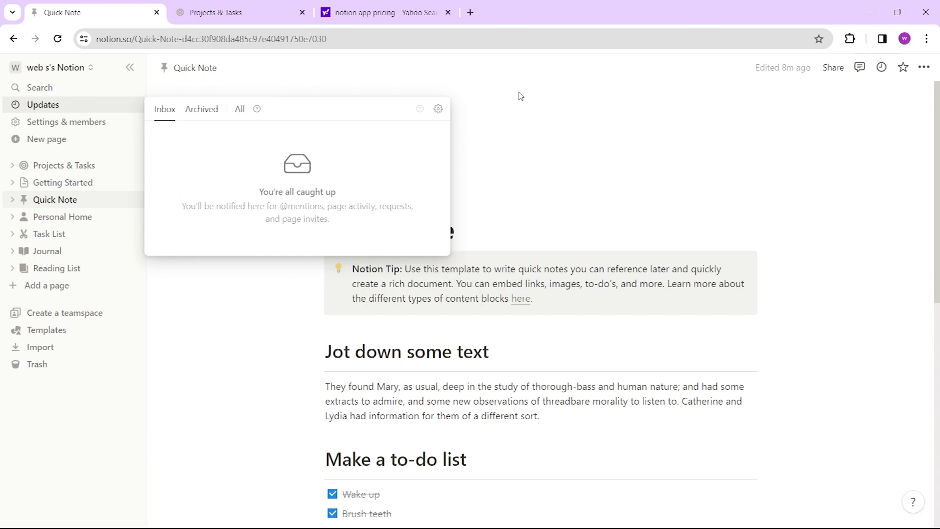
# Open Settings & members and browse the list of available connections
pyautogui.click(92, 122)
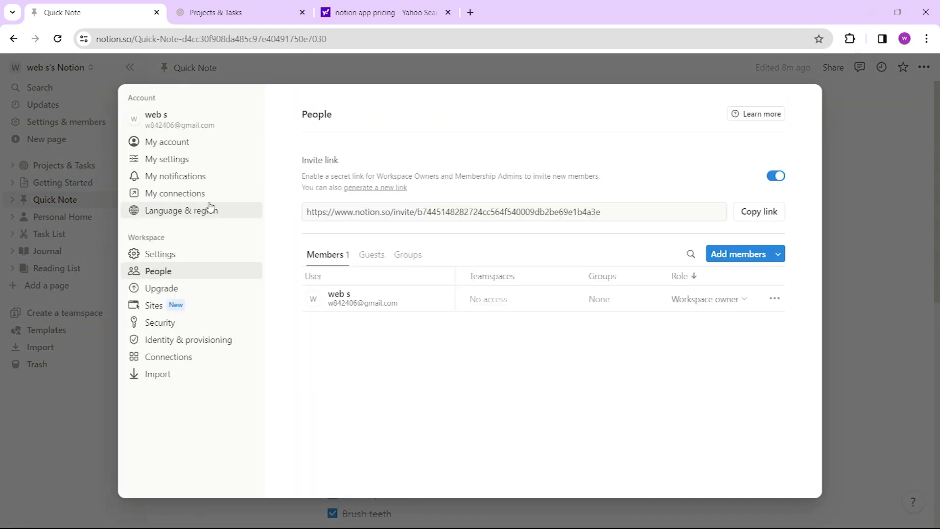
pyautogui.click(194, 194)
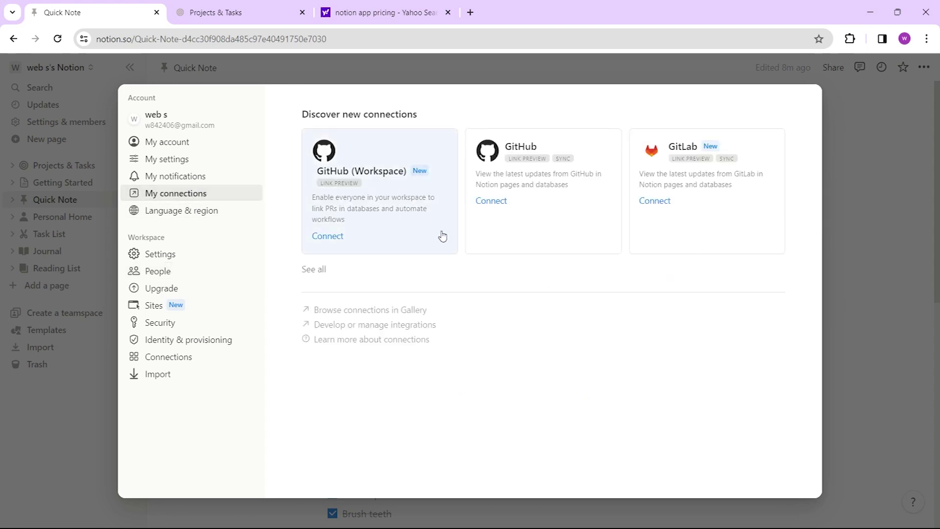
pyautogui.click(319, 268)
pyautogui.scroll(-1, 490, 307)
pyautogui.scroll(-15, 490, 307)
pyautogui.scroll(-3, 587, 268)
pyautogui.scroll(1, 590, 269)
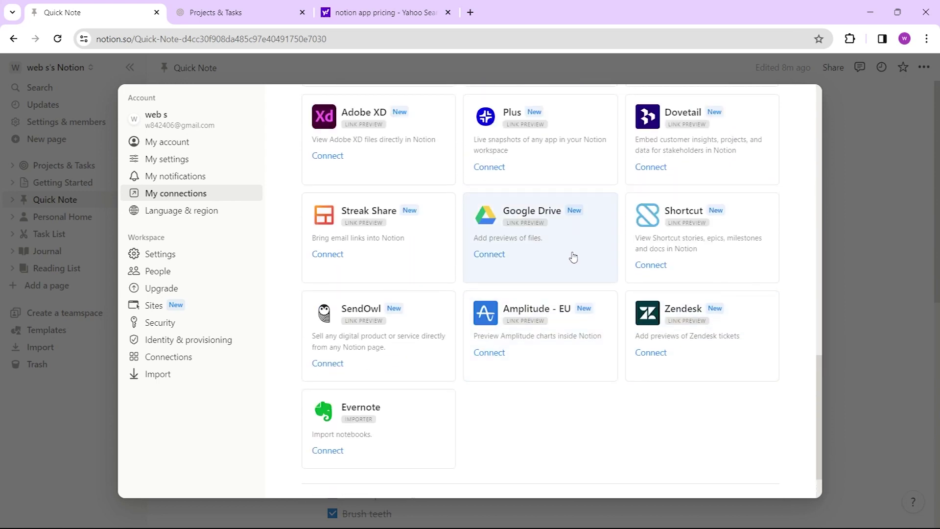
# Connect Google Drive to Notion with a Google account, granting file access
pyautogui.click(573, 258)
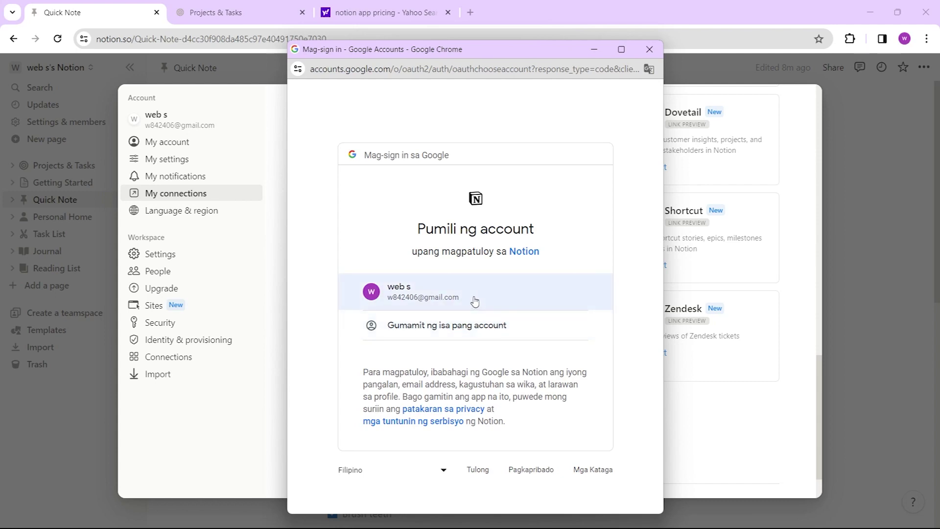
pyautogui.click(475, 300)
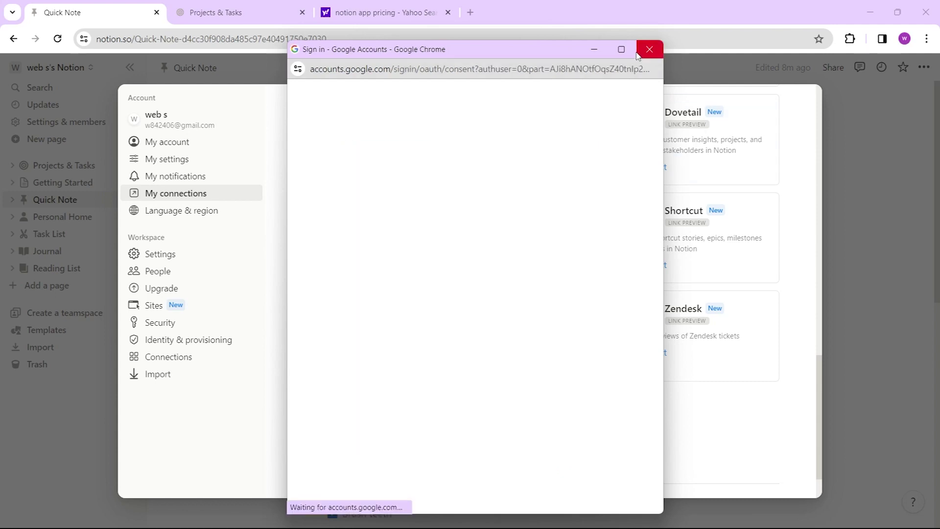
pyautogui.click(527, 442)
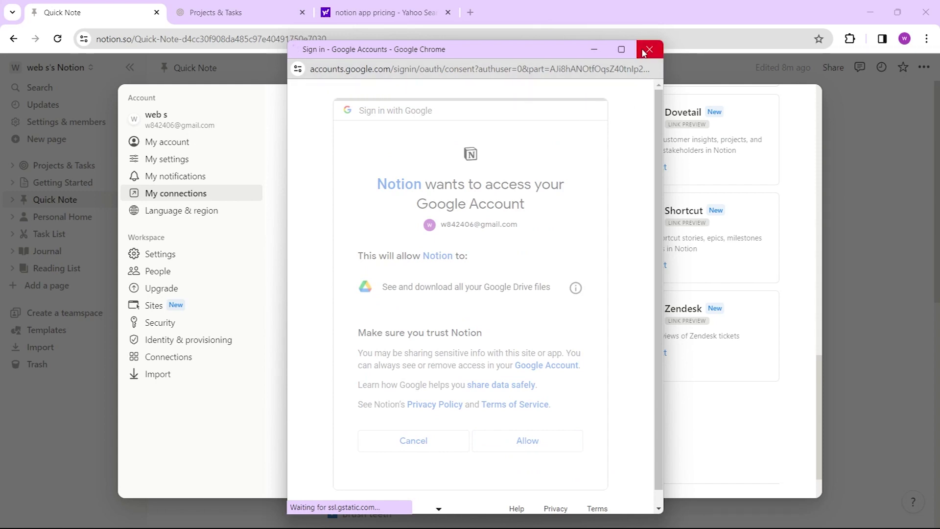
pyautogui.click(649, 50)
# Look over account and personal settings, the People and Guests lists, then close settings
pyautogui.click(216, 142)
pyautogui.click(212, 157)
pyautogui.click(237, 142)
pyautogui.click(231, 159)
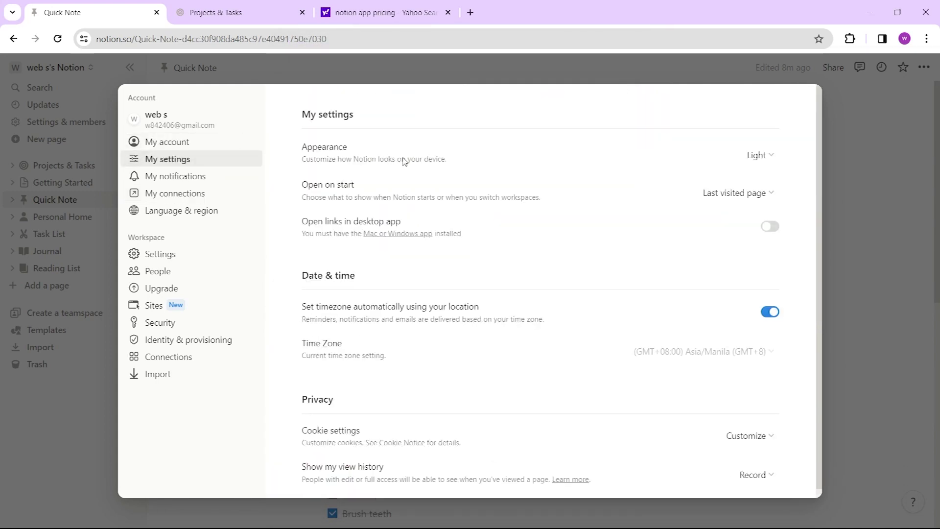
pyautogui.click(189, 272)
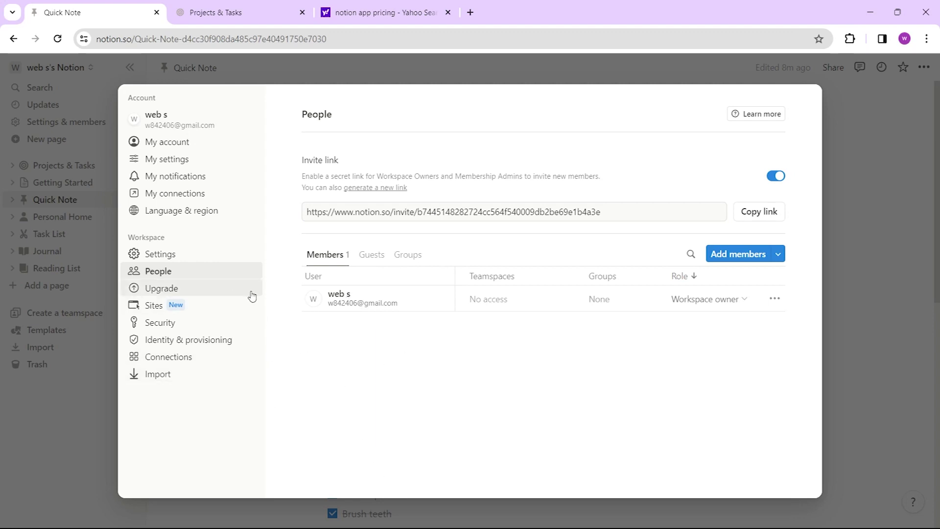
pyautogui.click(373, 256)
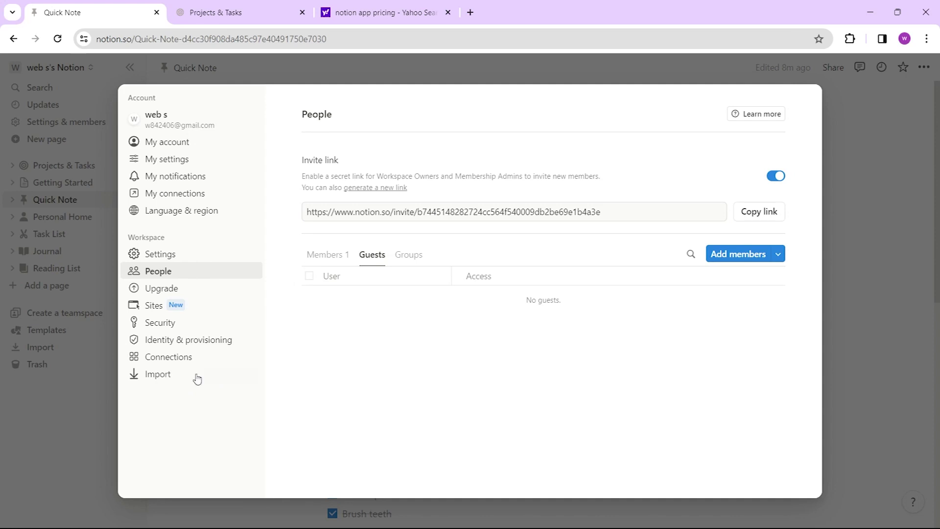
pyautogui.click(35, 473)
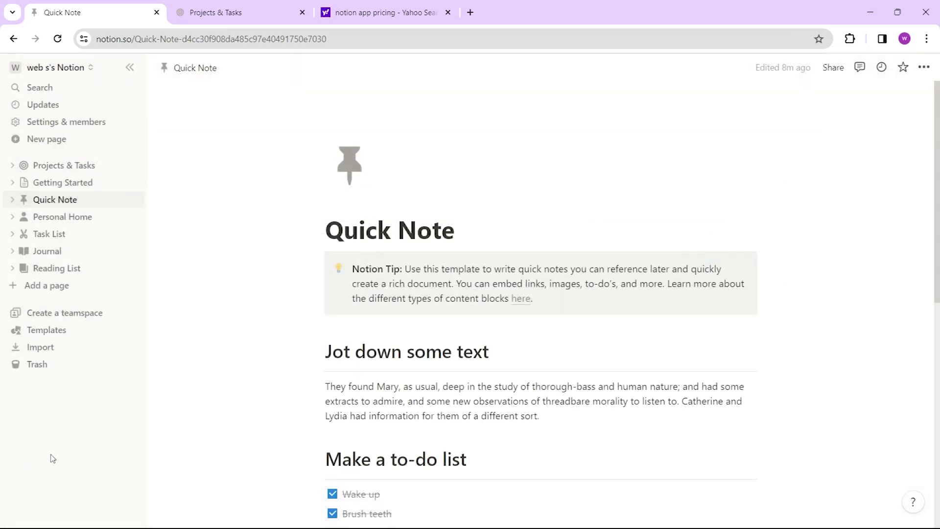
# Open the Projects & Tasks page with the sidebar collapsed and the new-task tip dismissed
pyautogui.click(16, 139)
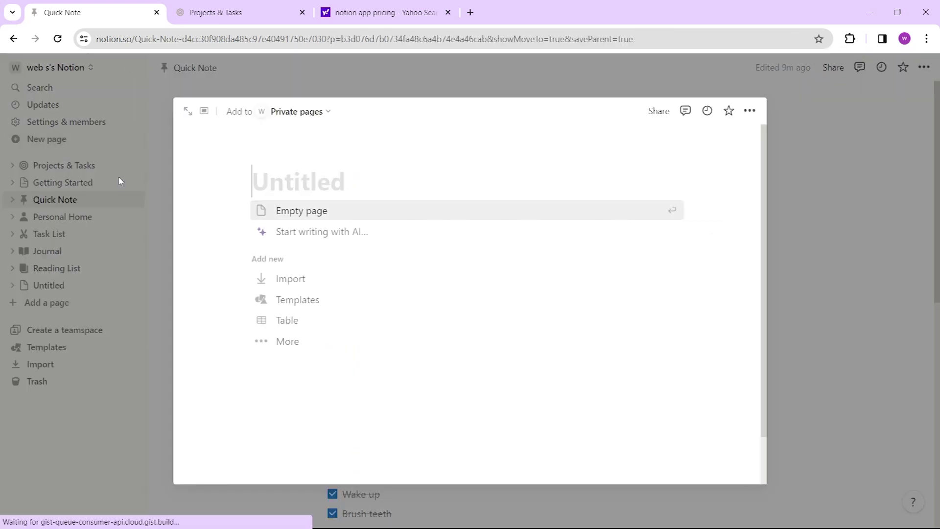
pyautogui.click(878, 128)
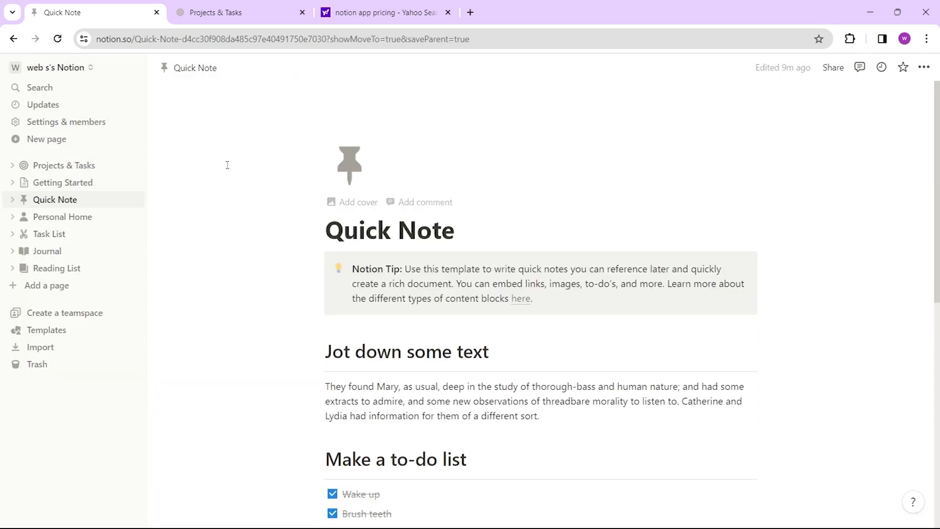
pyautogui.click(71, 167)
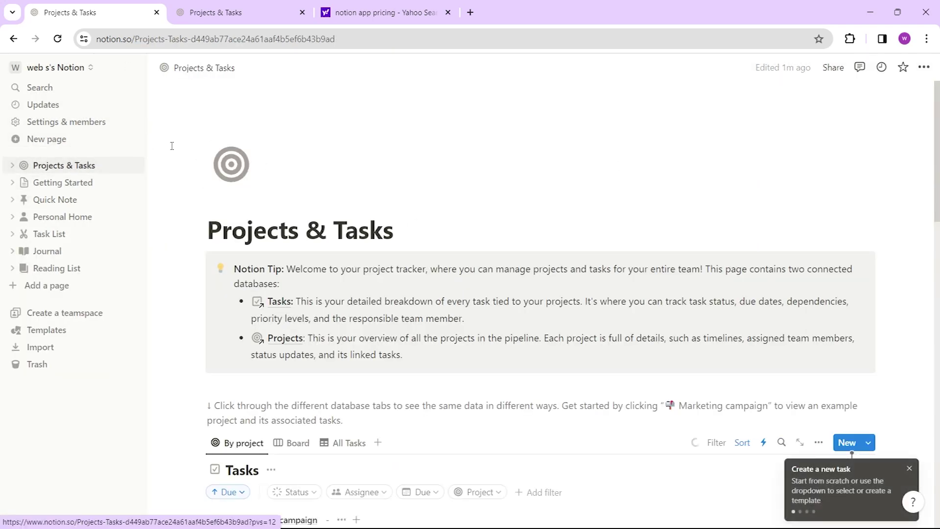
pyautogui.click(131, 67)
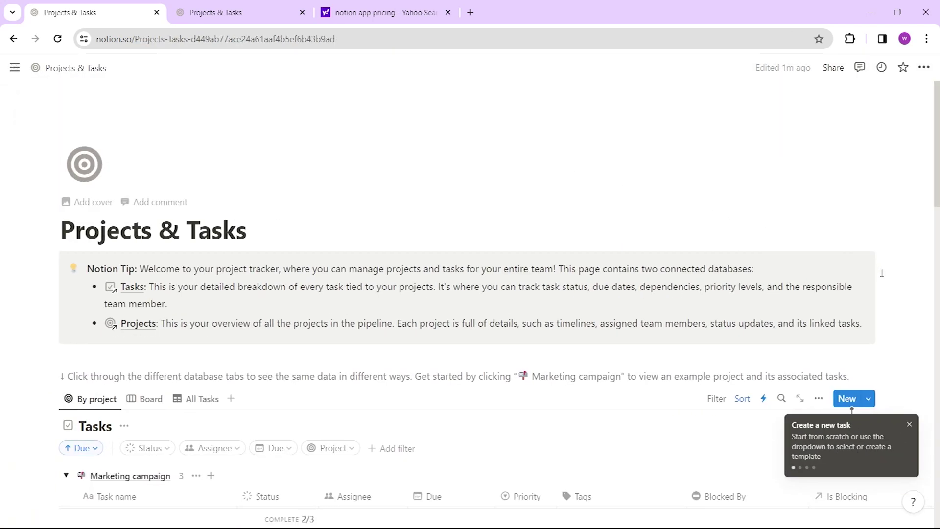
pyautogui.click(909, 425)
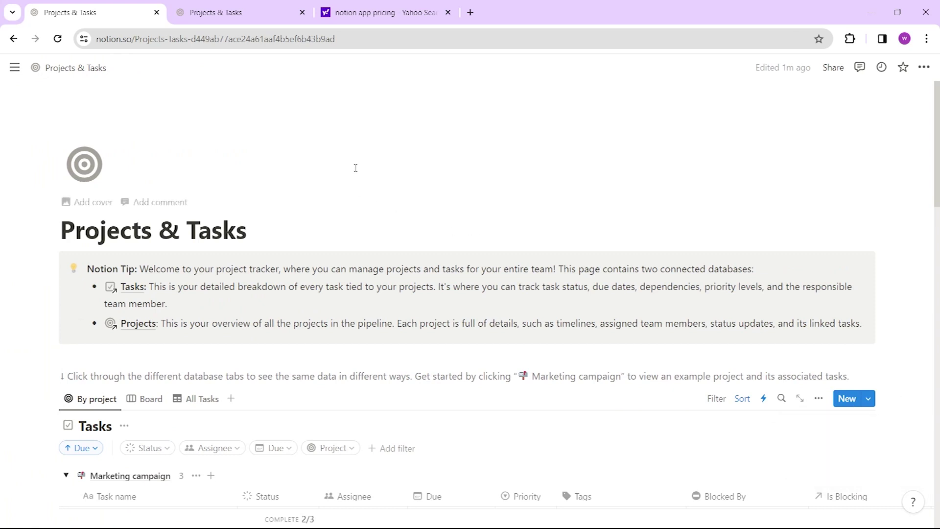
pyautogui.scroll(-5, 356, 169)
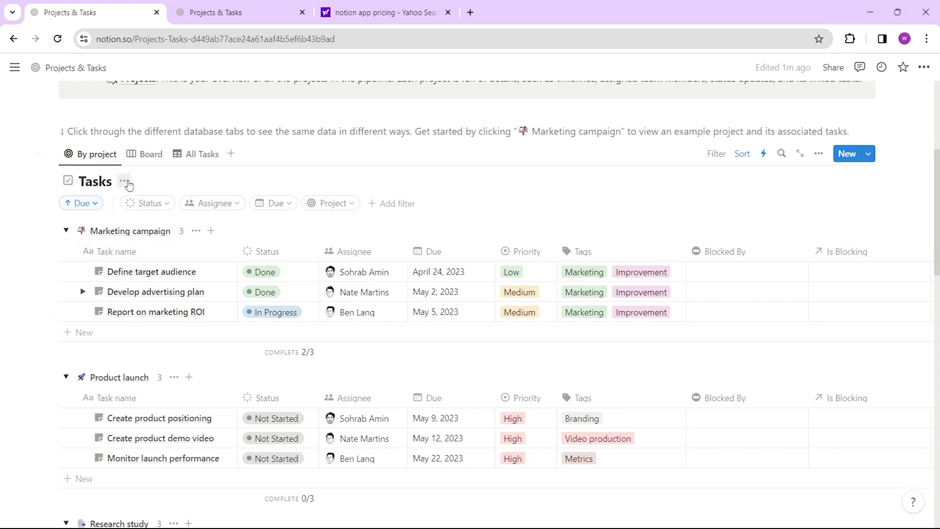
# On the Board view, move Test website functionality into In Progress, then show All Tasks
pyautogui.click(150, 155)
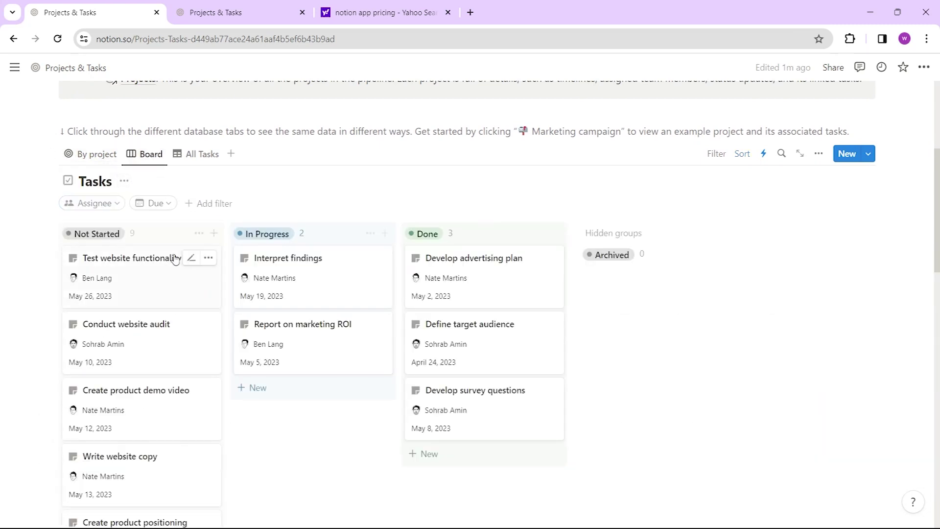
pyautogui.scroll(-2, 365, 338)
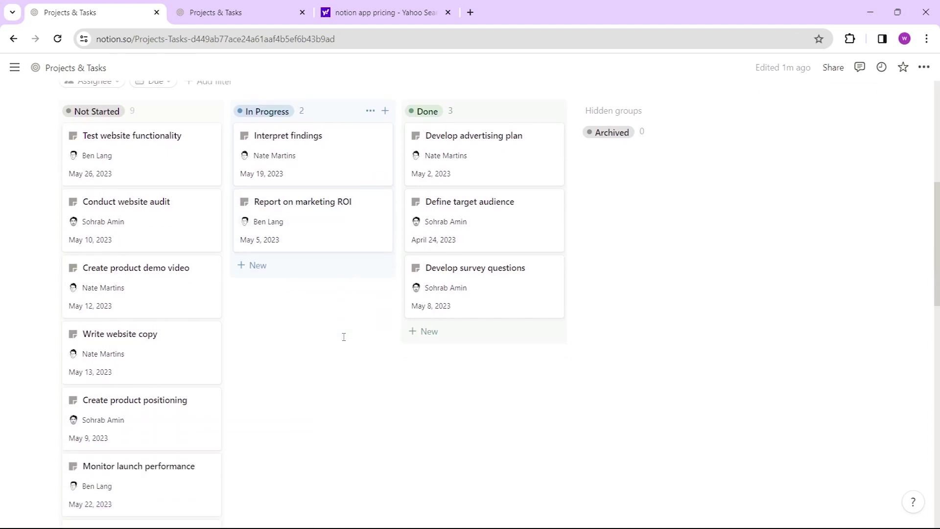
pyautogui.scroll(6, 208, 362)
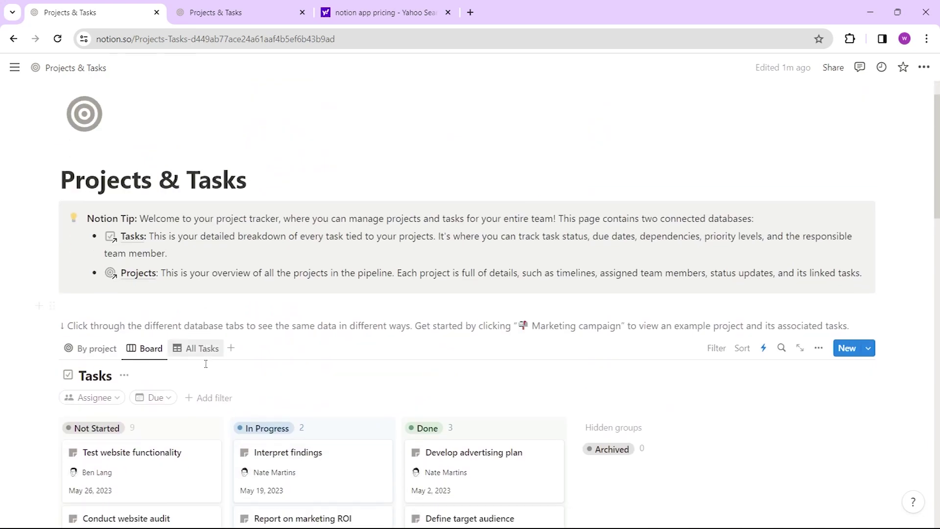
pyautogui.scroll(-5, 206, 364)
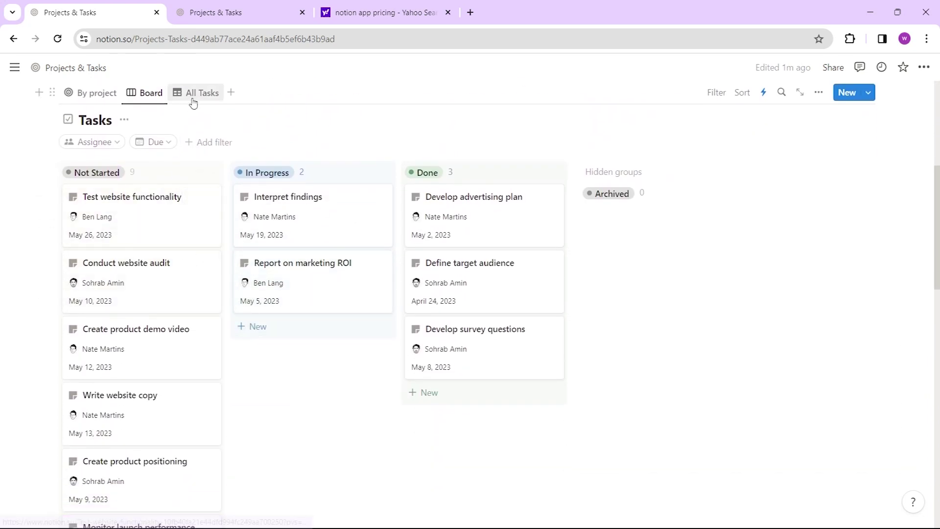
pyautogui.moveTo(167, 197); pyautogui.dragTo(328, 406)
pyautogui.click(189, 94)
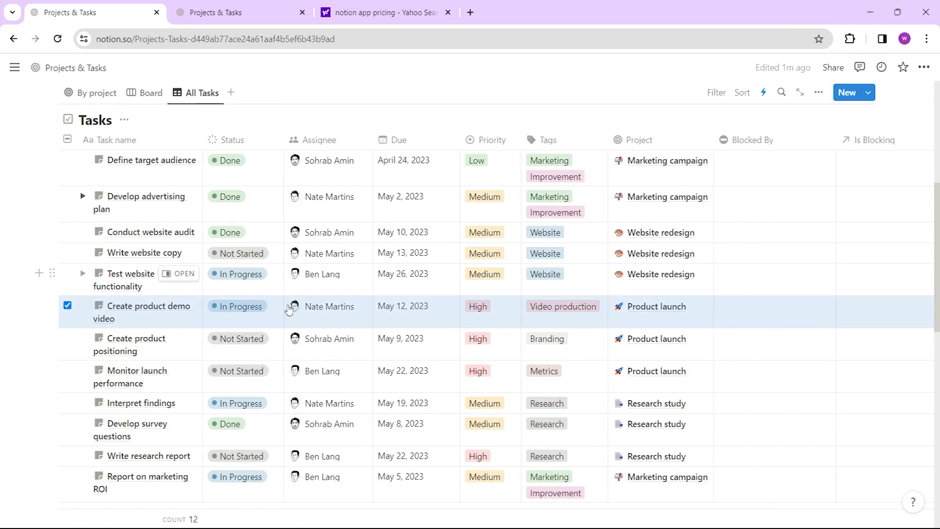
pyautogui.scroll(4, 199, 377)
# Add Timeline and By people views to the Tasks database
pyautogui.click(230, 215)
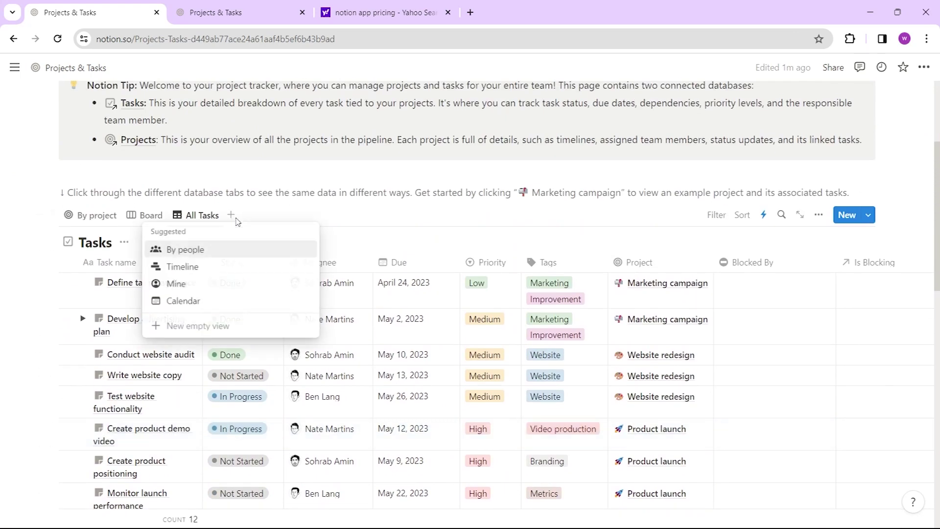
pyautogui.click(198, 267)
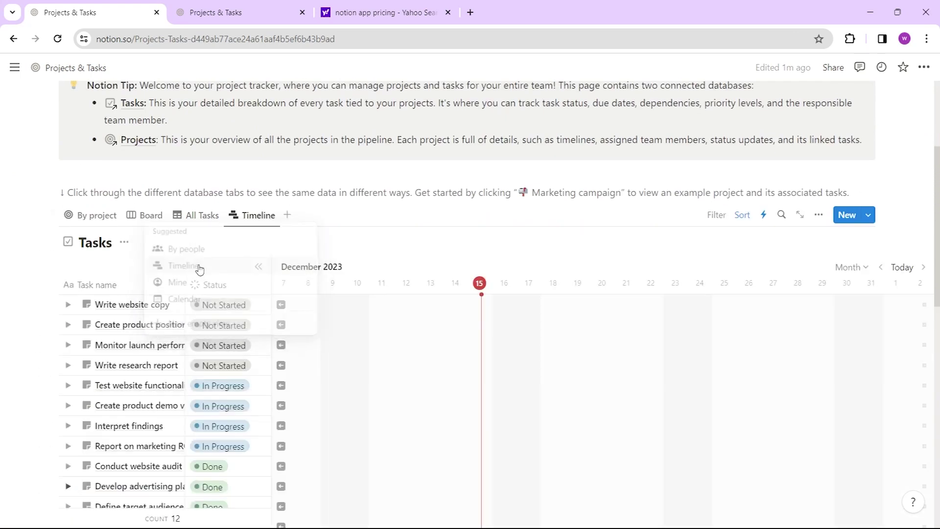
pyautogui.click(287, 215)
pyautogui.click(280, 250)
pyautogui.click(321, 216)
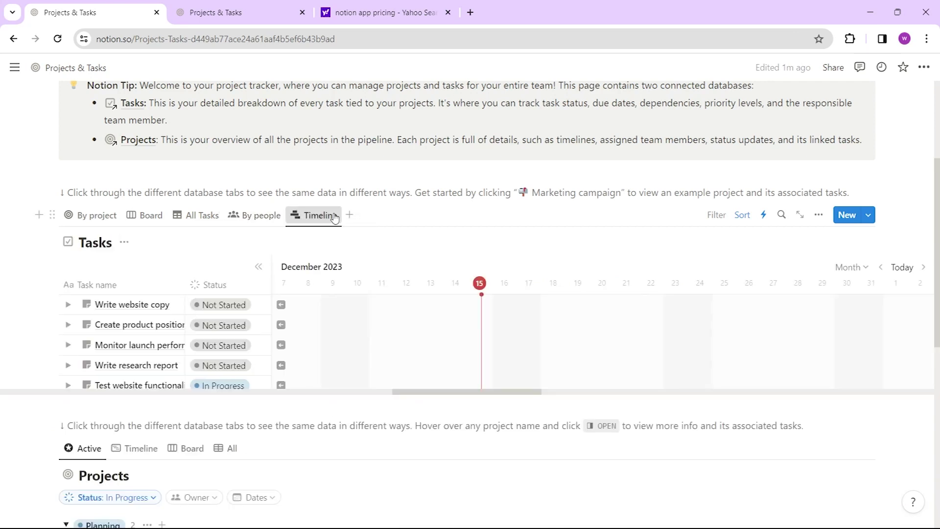
# Add Mine and Calendar views, then return to the By project view
pyautogui.click(349, 216)
pyautogui.click(338, 250)
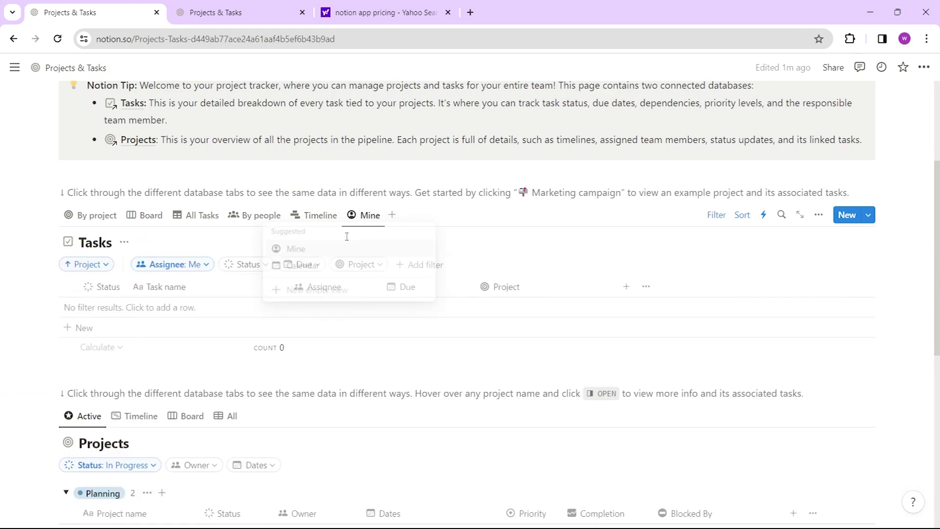
pyautogui.click(392, 215)
pyautogui.click(397, 255)
pyautogui.scroll(-6, 441, 294)
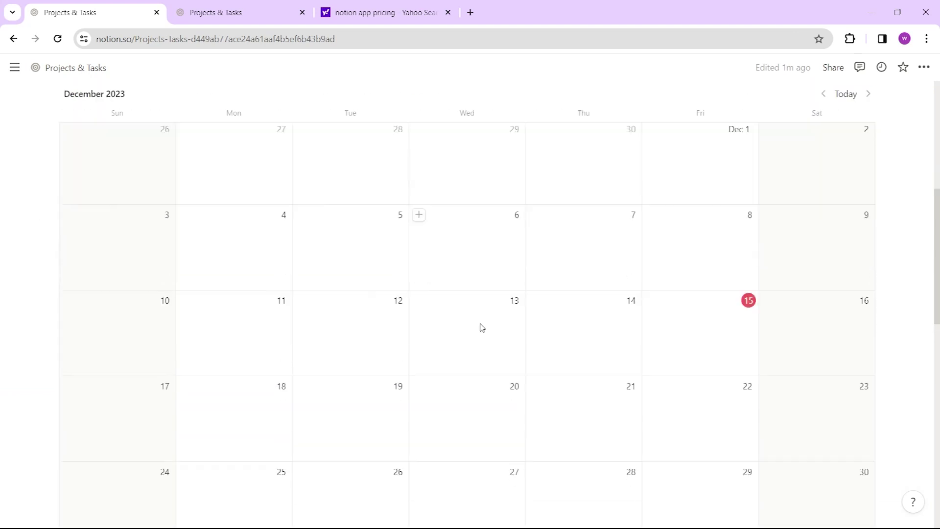
pyautogui.scroll(10, 392, 313)
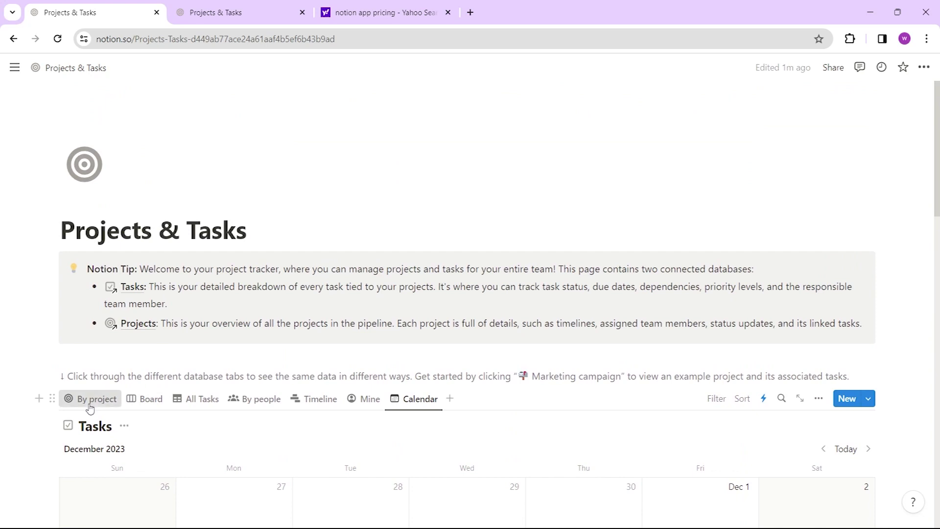
pyautogui.click(90, 405)
pyautogui.scroll(-4, 242, 275)
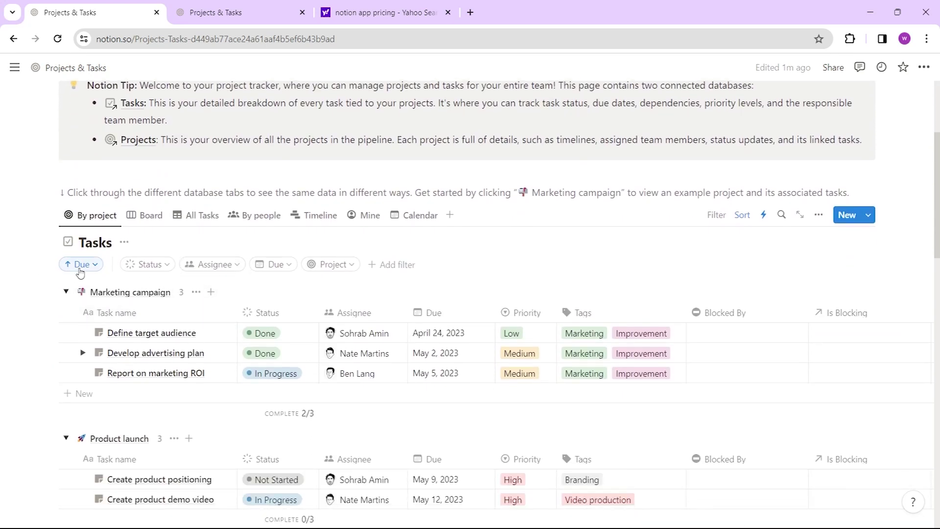
# Add a second sort rule by Status after Due, both ascending
pyautogui.click(84, 265)
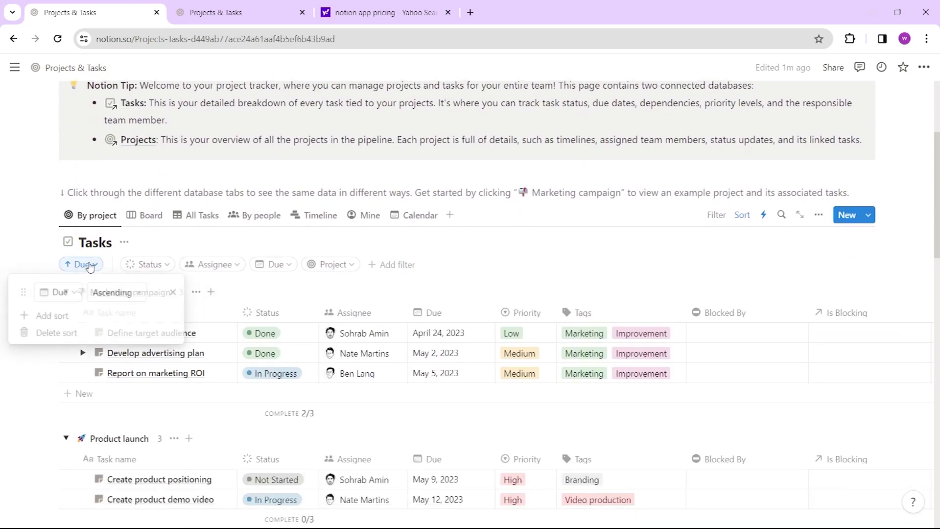
pyautogui.click(59, 318)
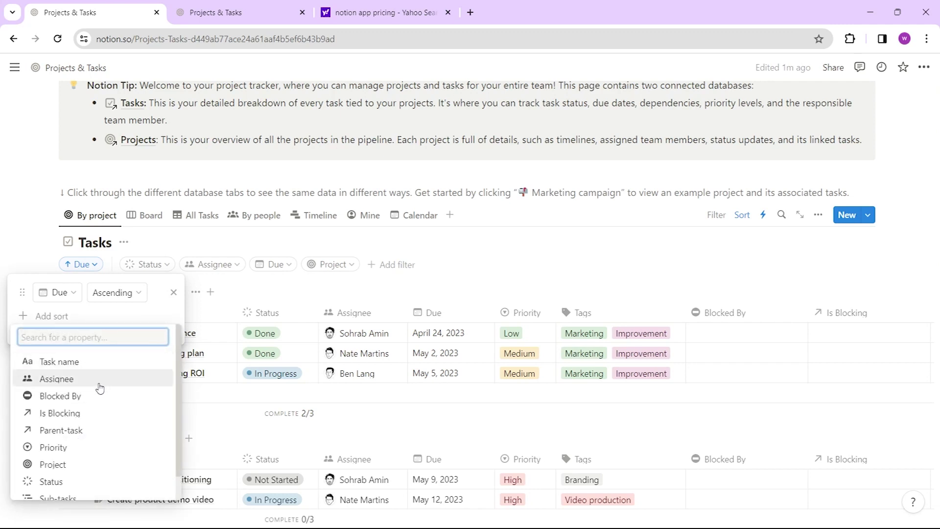
pyautogui.scroll(-1, 93, 471)
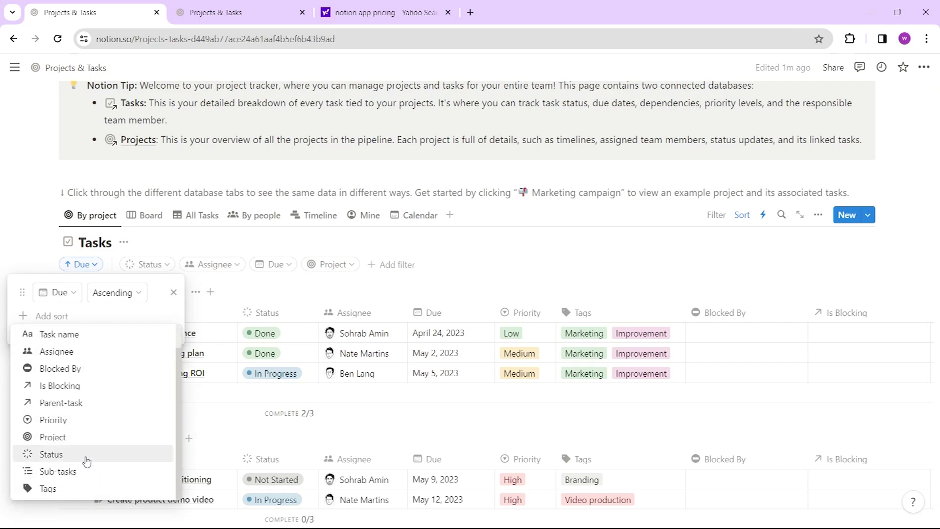
pyautogui.click(108, 460)
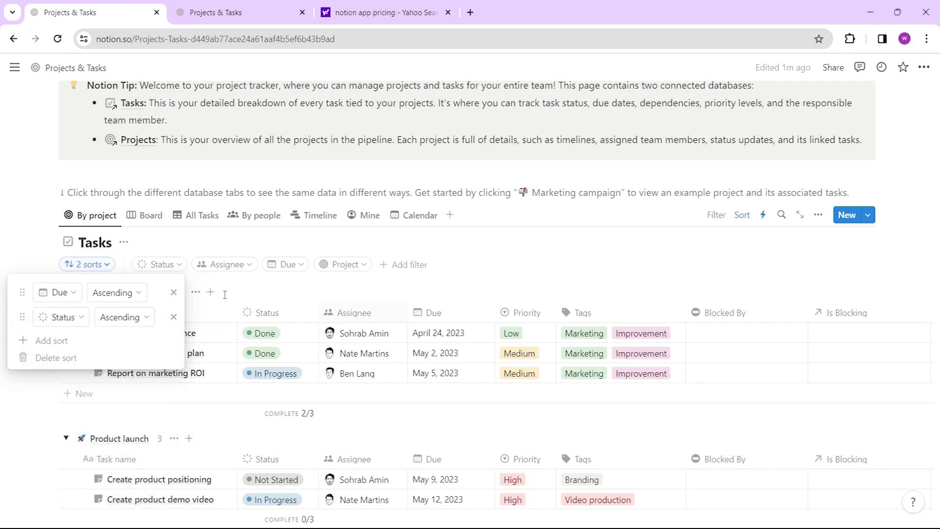
pyautogui.click(248, 288)
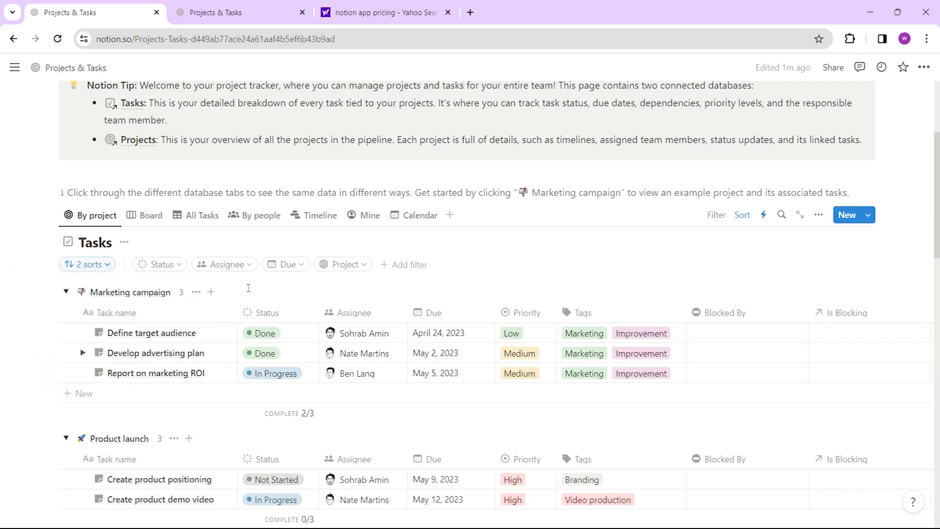
# Apply and then remove the To-do status filter so all tasks show
pyautogui.click(156, 267)
pyautogui.click(130, 302)
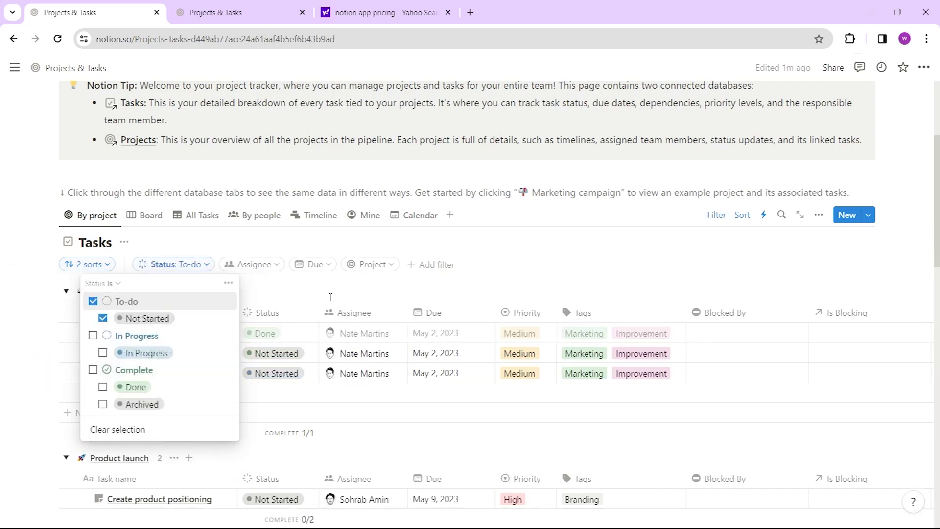
pyautogui.click(142, 319)
pyautogui.click(280, 291)
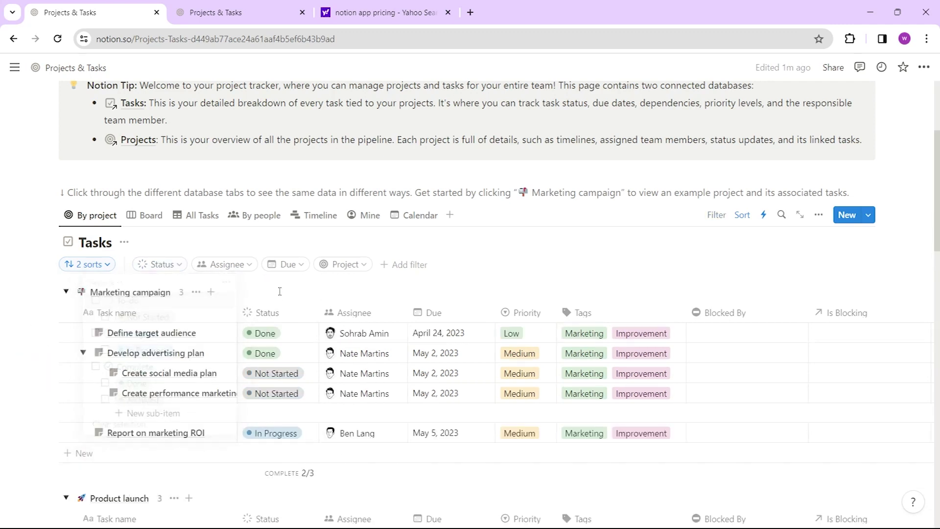
# Preview the Marketing campaign project page, then close it back to the table
pyautogui.click(136, 296)
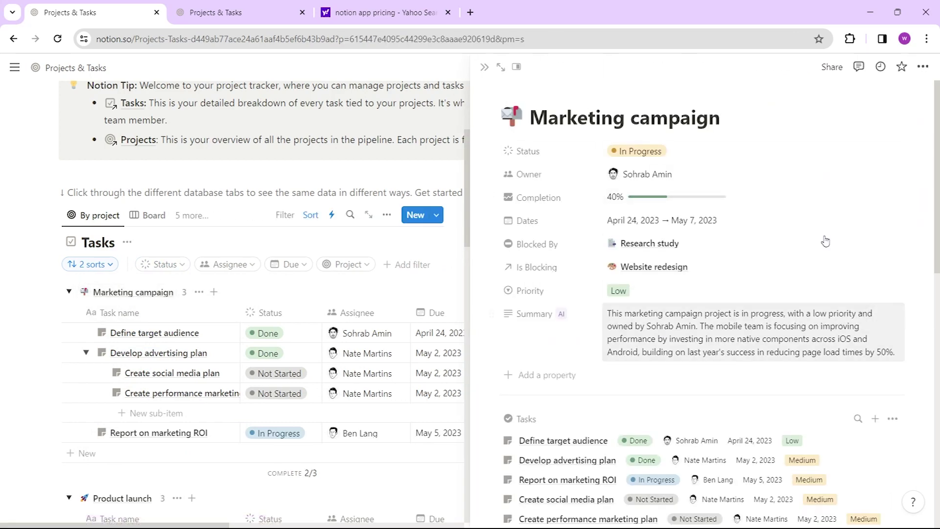
pyautogui.scroll(-10, 652, 327)
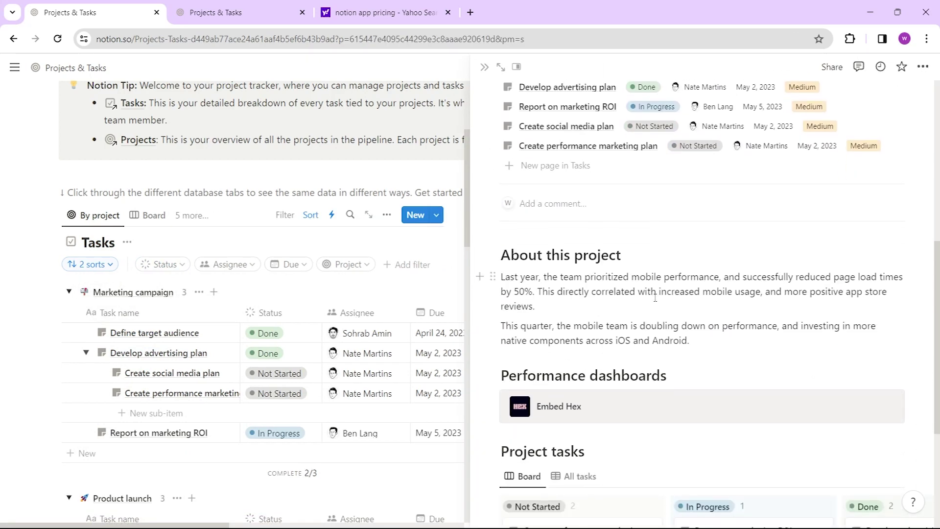
pyautogui.scroll(-1, 678, 342)
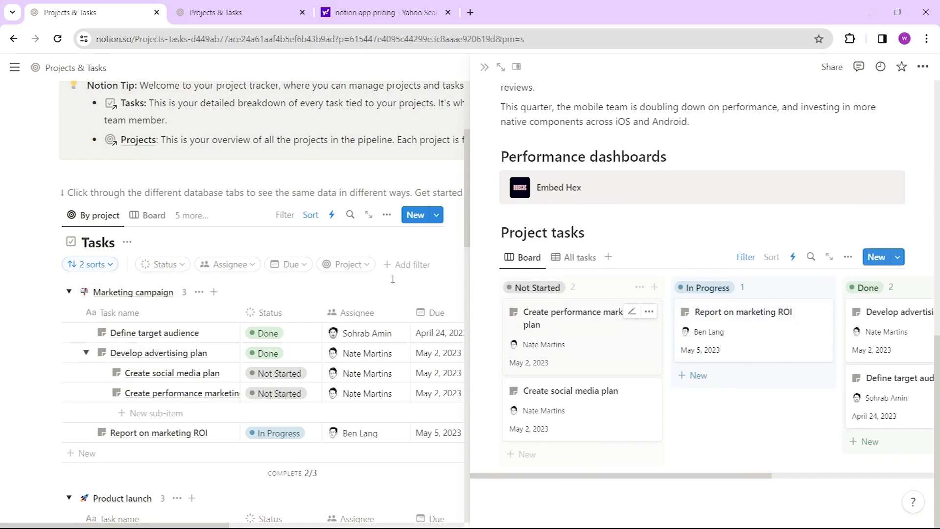
pyautogui.click(399, 238)
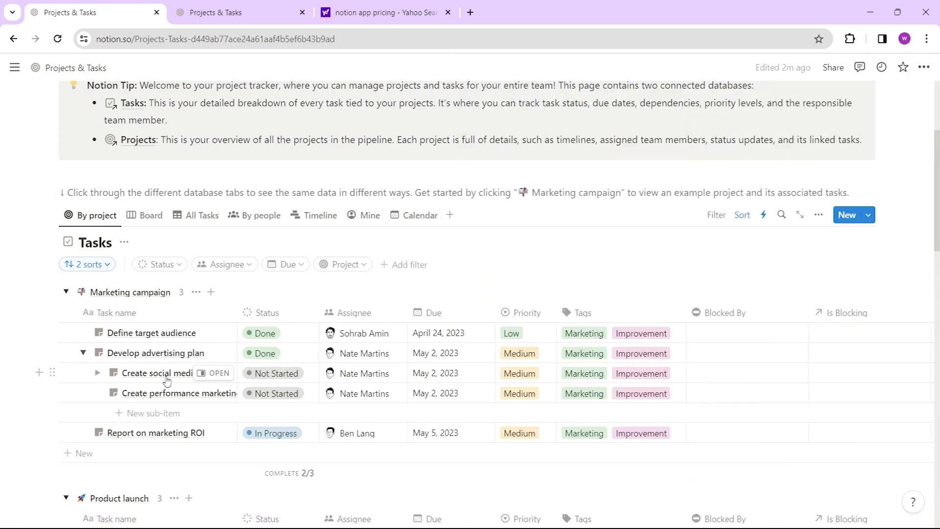
# Review the Create social media plan task page, then close it back to the table
pyautogui.click(206, 376)
pyautogui.scroll(-3, 567, 438)
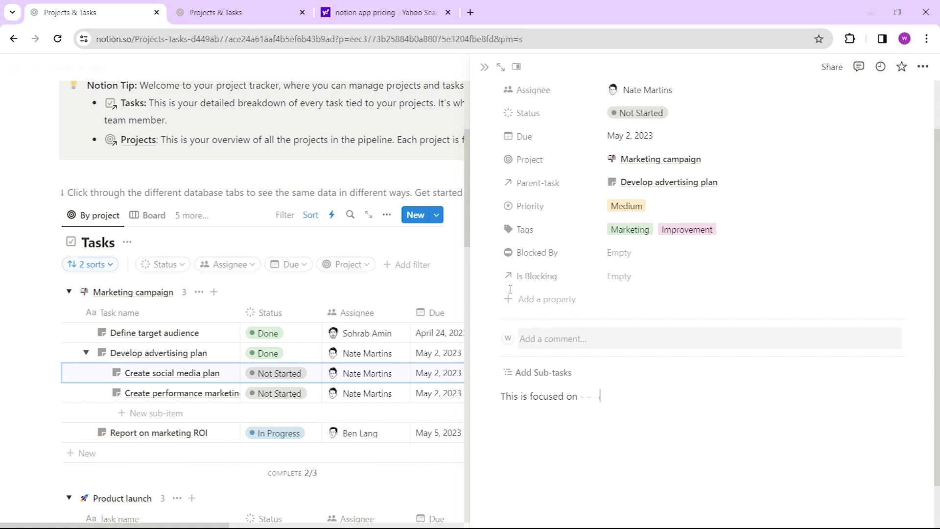
pyautogui.moveTo(405, 283); pyautogui.dragTo(390, 301)
pyautogui.click(367, 283)
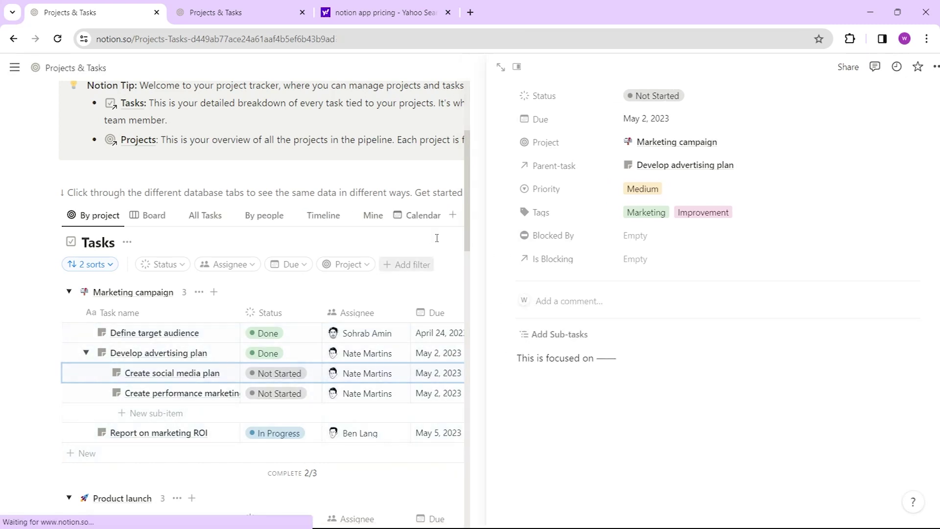
pyautogui.scroll(-4, 260, 309)
# Open Create product positioning, browse its insertable block types, and dock Notion on the right half
pyautogui.click(215, 356)
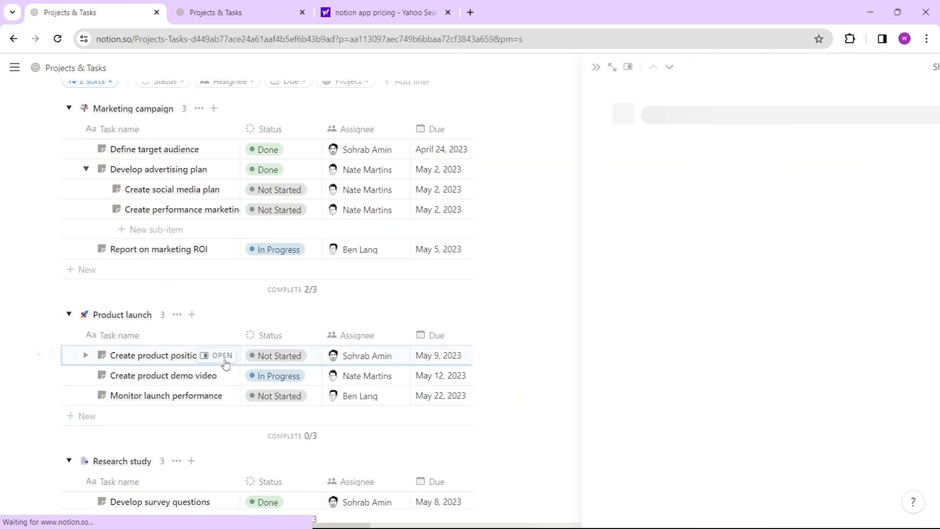
pyautogui.click(478, 435)
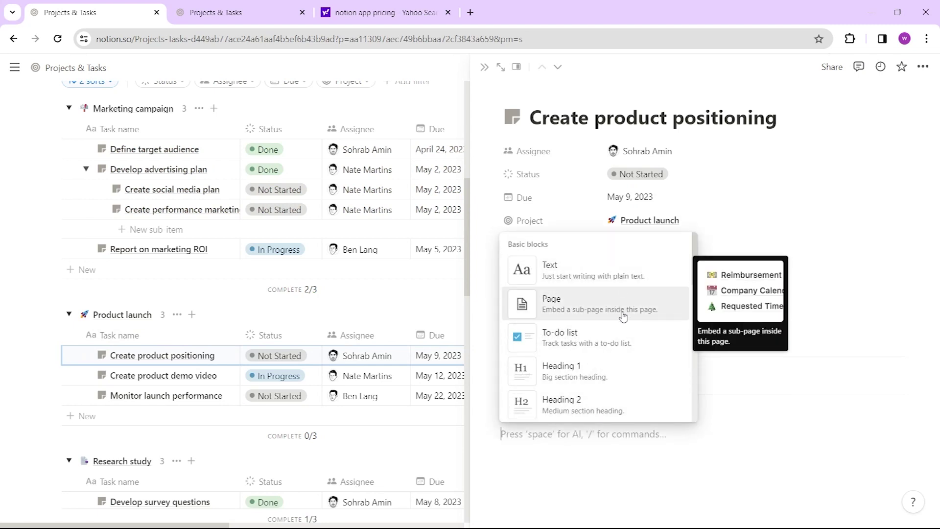
pyautogui.scroll(-3, 623, 328)
pyautogui.scroll(-10, 622, 328)
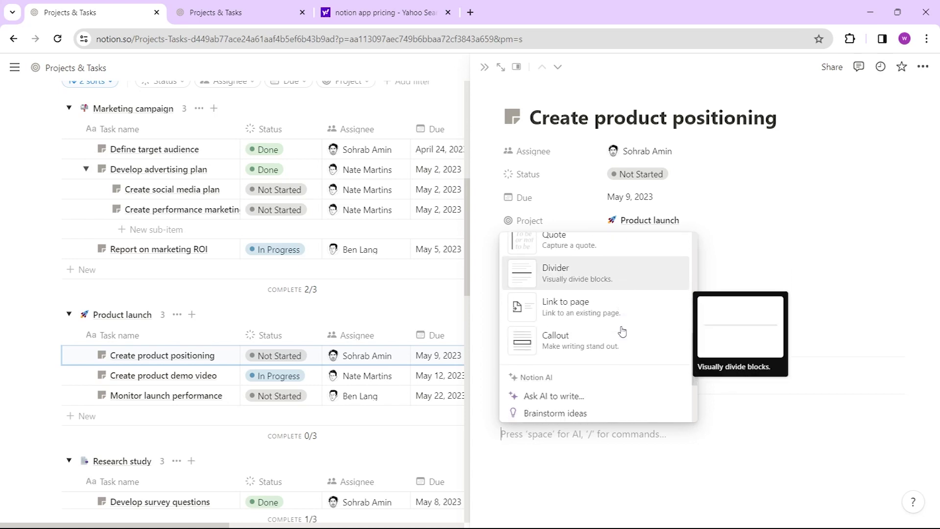
pyautogui.scroll(-15, 603, 288)
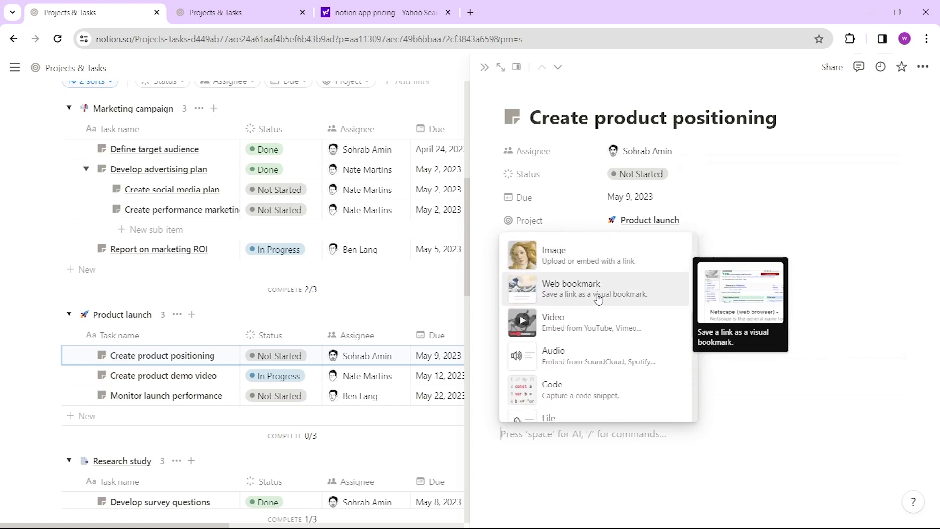
pyautogui.scroll(4, 582, 313)
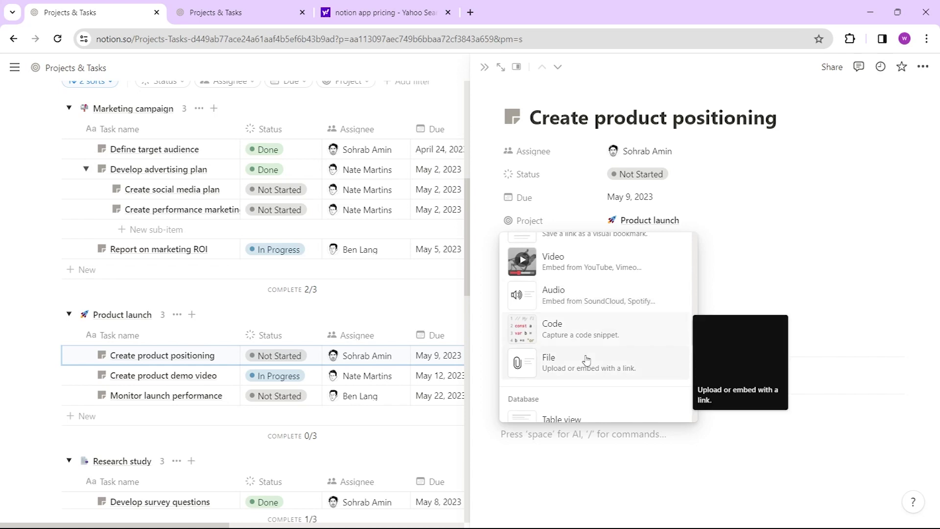
pyautogui.scroll(-1, 558, 338)
pyautogui.scroll(-8, 563, 353)
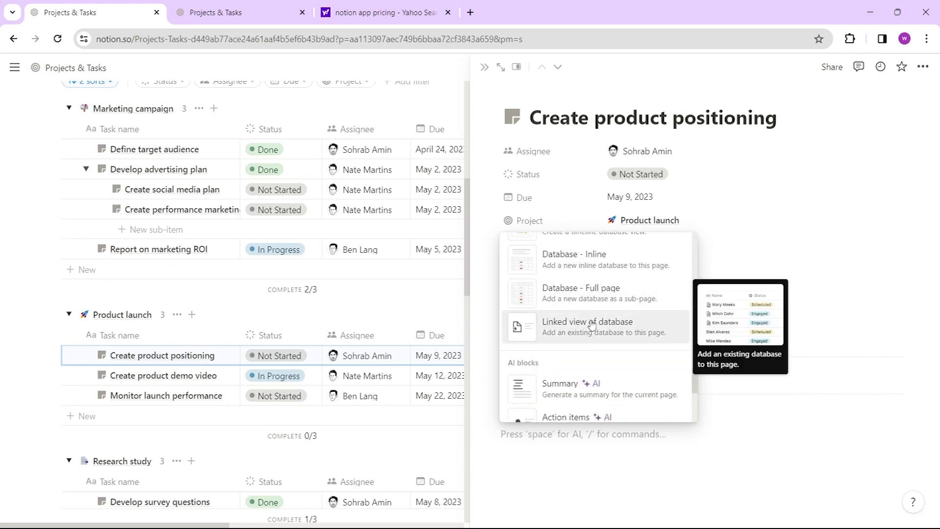
pyautogui.scroll(-6, 599, 325)
pyautogui.scroll(3, 612, 392)
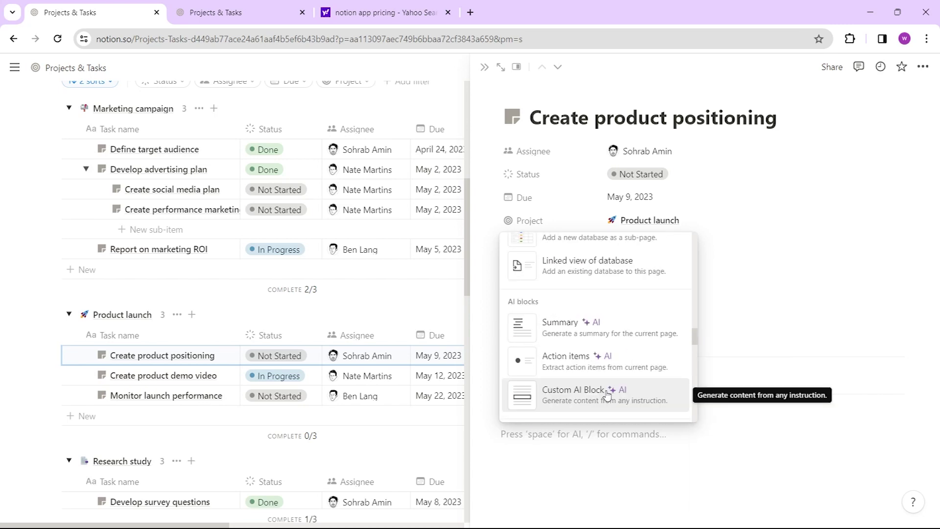
pyautogui.click(595, 468)
pyautogui.moveTo(660, 11); pyautogui.dragTo(938, 245)
pyautogui.click(416, 270)
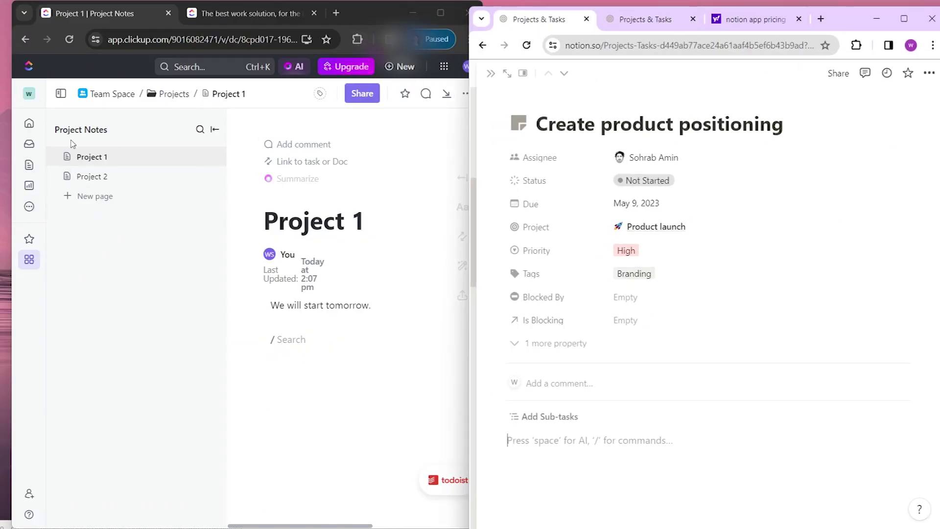
# Open ClickUp's Dashboards hub and maximize the window
pyautogui.click(30, 206)
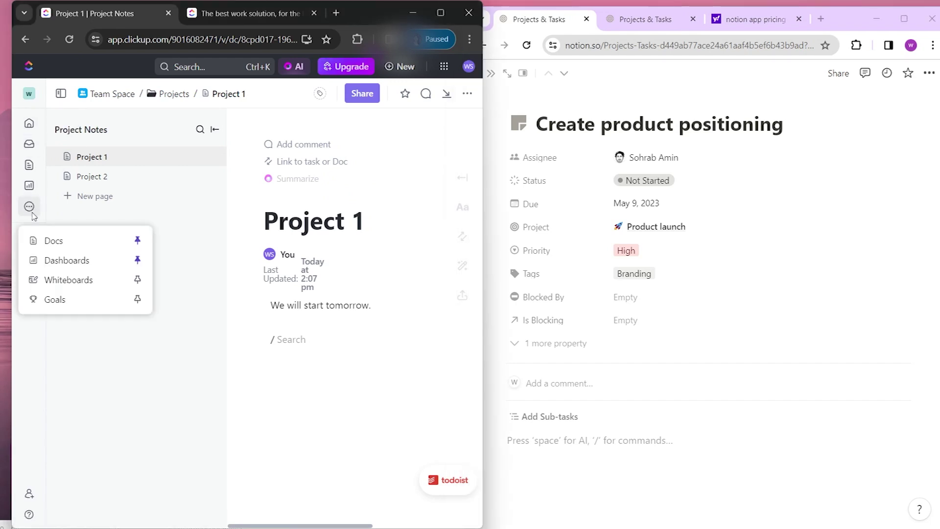
pyautogui.click(73, 260)
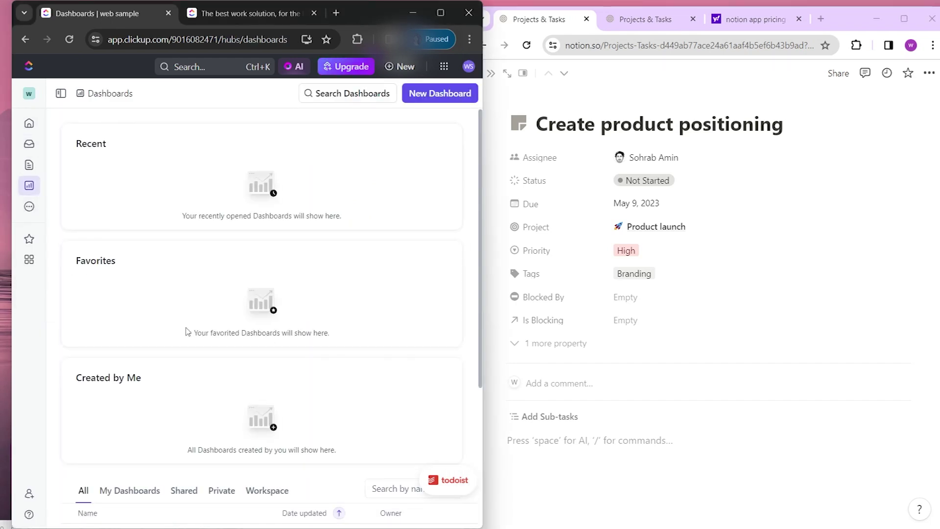
pyautogui.scroll(-5, 196, 335)
pyautogui.scroll(5, 78, 279)
pyautogui.click(440, 13)
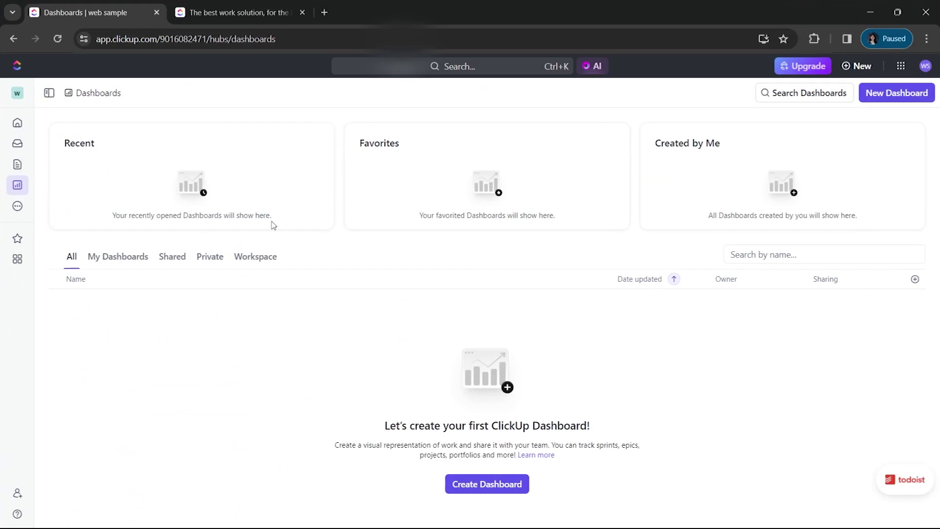
# Tour Everything, Team Space, the Projects folder and Project 2, ending on Everything
pyautogui.click(44, 94)
pyautogui.click(75, 274)
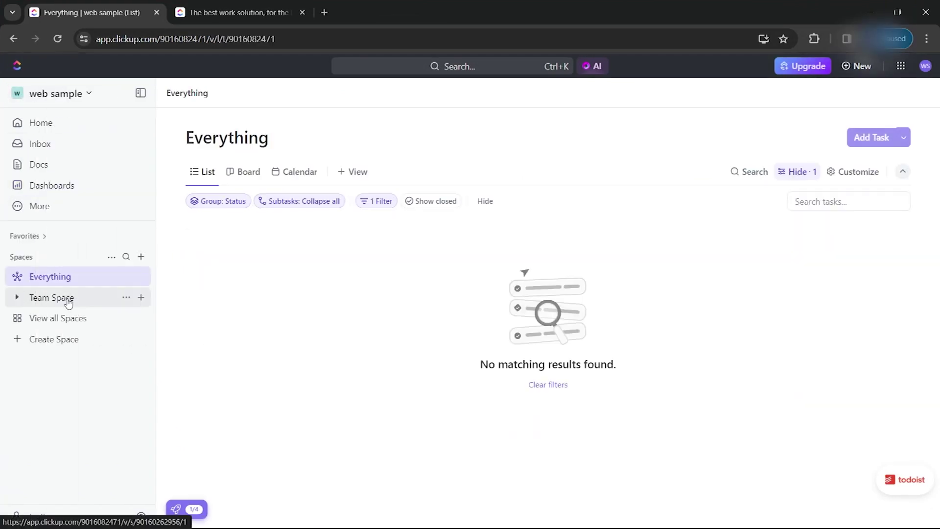
pyautogui.click(69, 301)
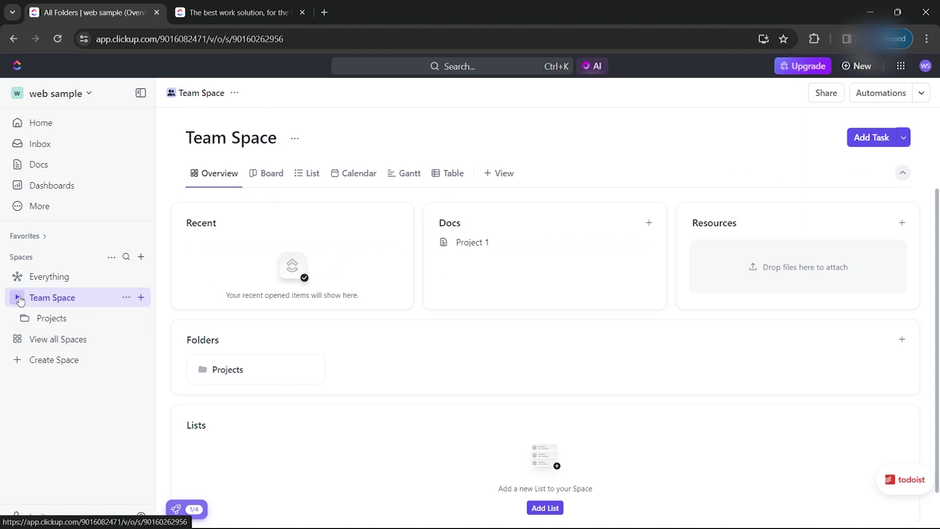
pyautogui.click(49, 318)
pyautogui.click(58, 338)
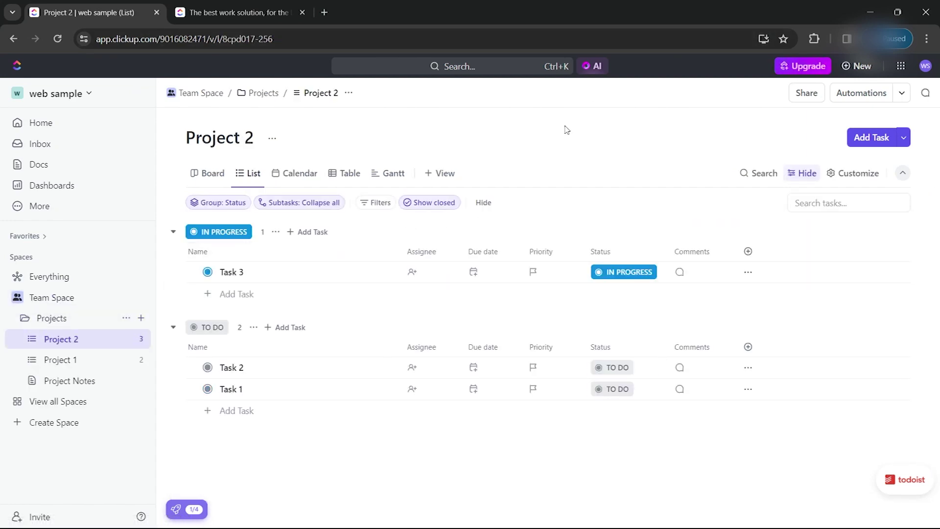
pyautogui.click(65, 276)
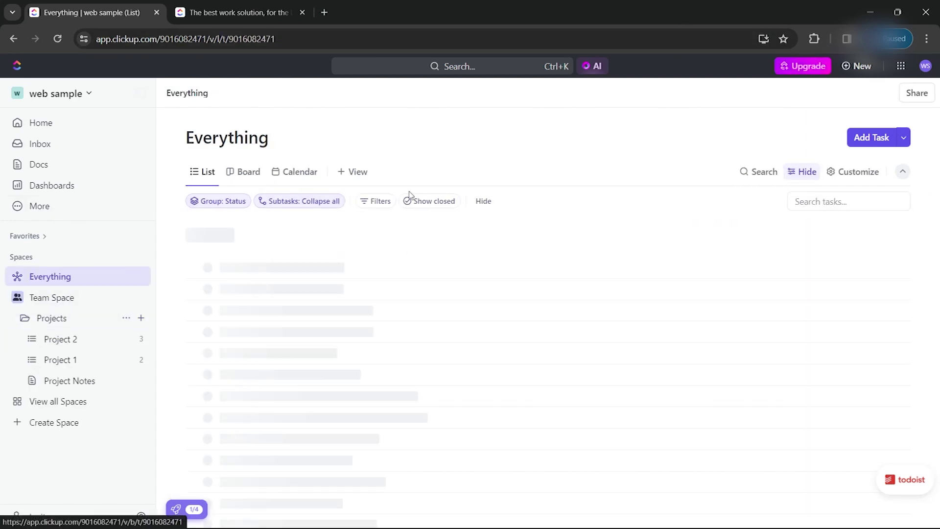
# Restore ClickUp's window size and bring Notion's task page alongside it
pyautogui.doubleClick(763, 15)
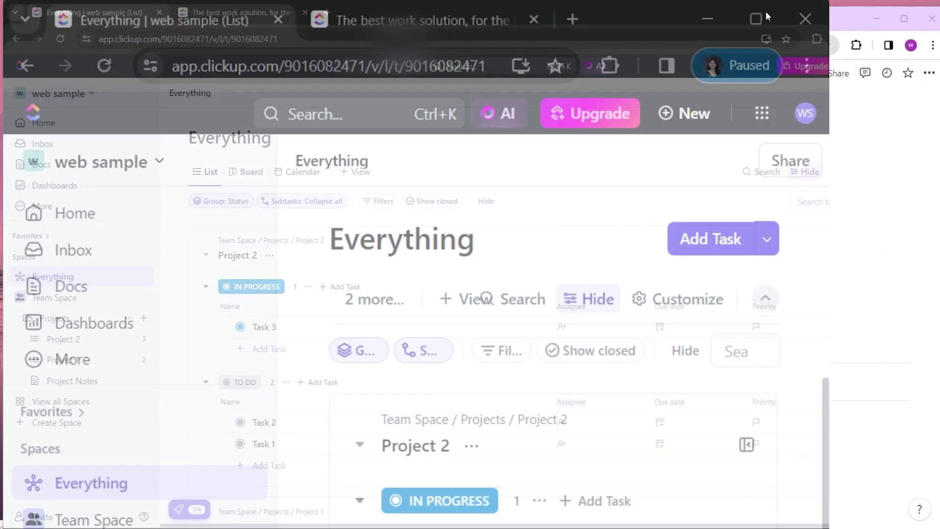
pyautogui.scroll(-1, 538, 65)
pyautogui.click(548, 27)
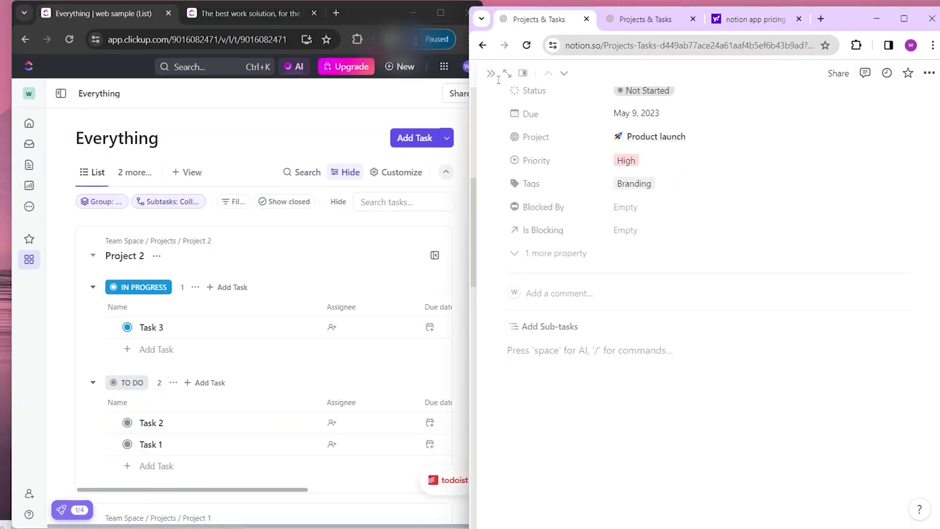